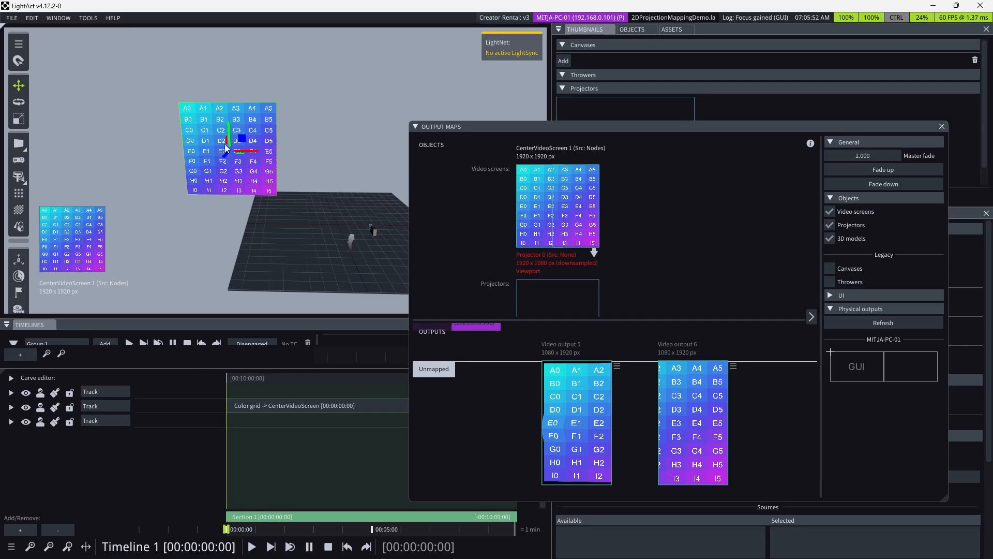
Step: Delete the unused projector standing on the grid floor of the 3D scene
scroll(153, 111, "up", 3)
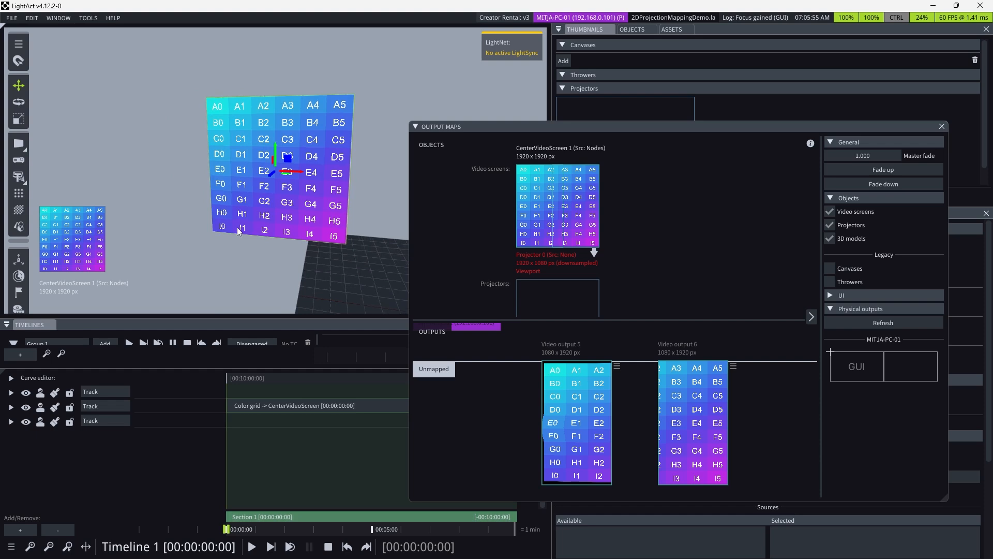
scroll(238, 230, "up", 5)
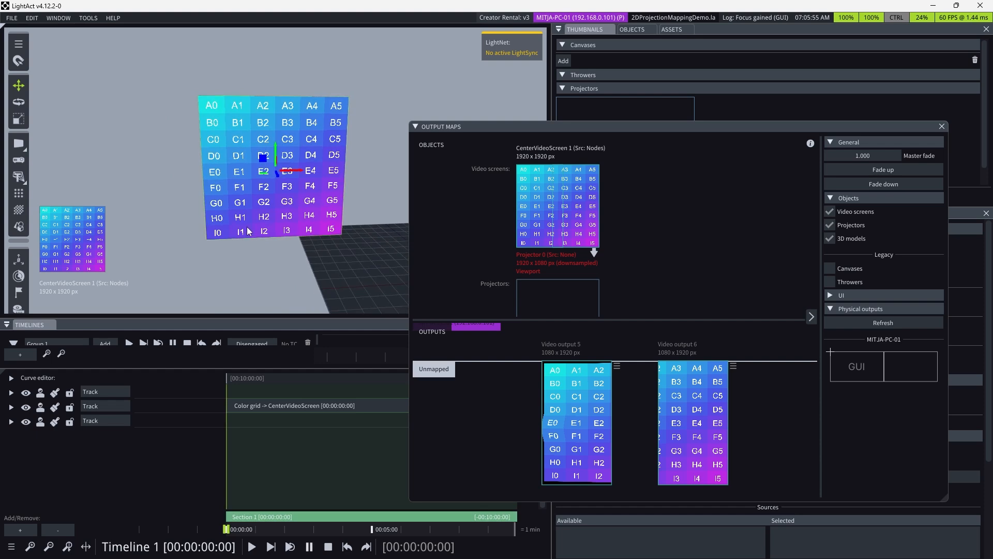
left_click_drag(237, 223, 241, 230)
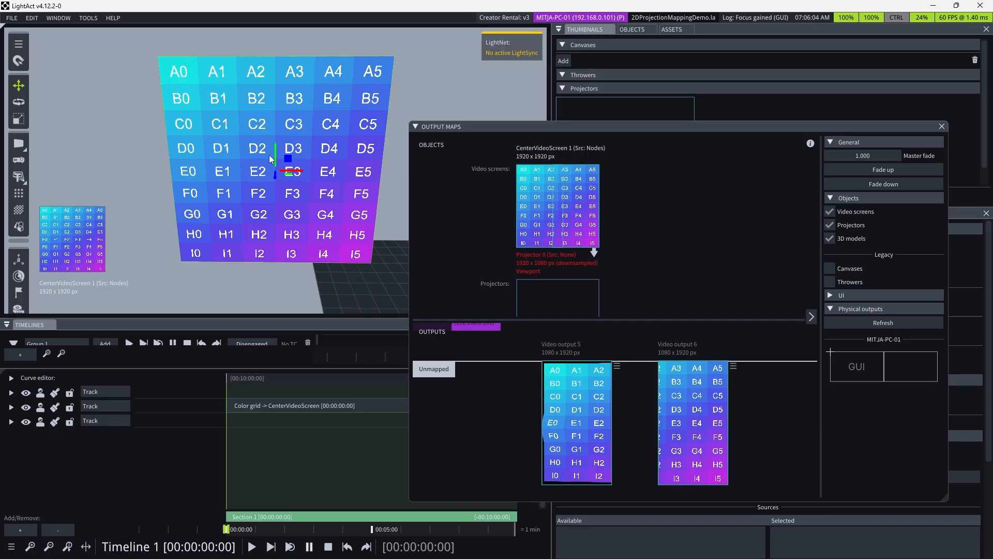
scroll(268, 154, "down", 5)
left_click_drag(372, 227, 318, 259)
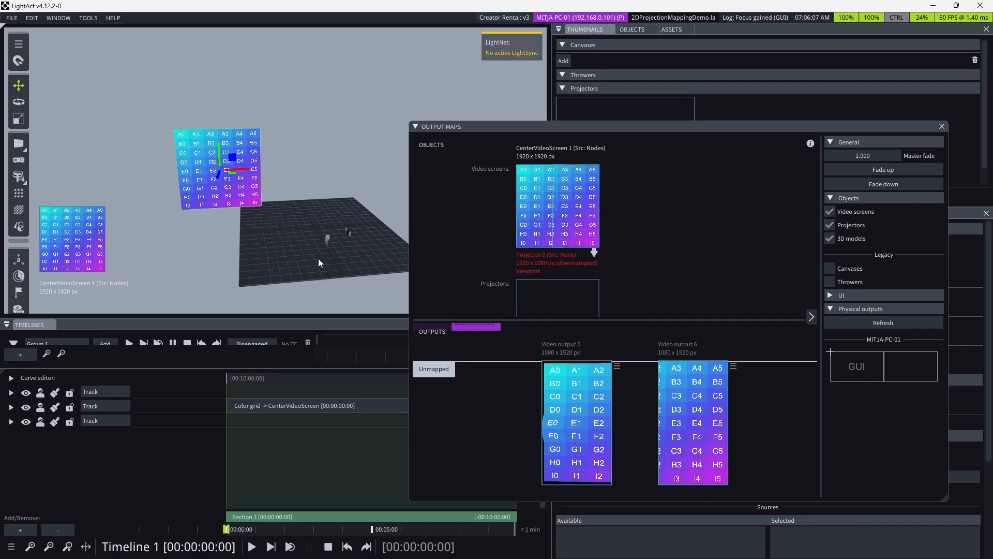
left_click(347, 234)
key("Delete")
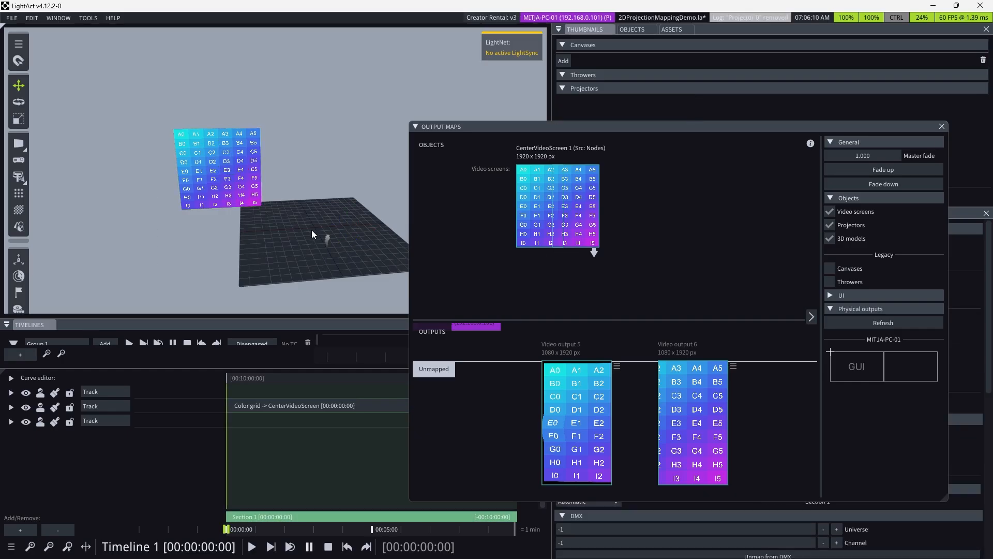
Step: Examine how the two areas of CenterVideoScreen 1 are cropped and mapped to the video outputs, including the first area's position and size
left_click(196, 178)
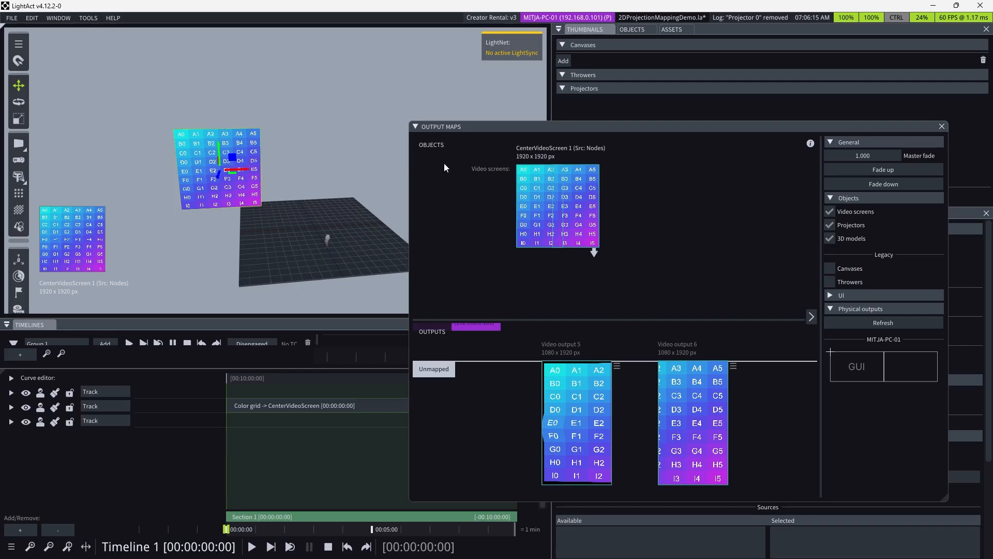
left_click_drag(472, 128, 436, 117)
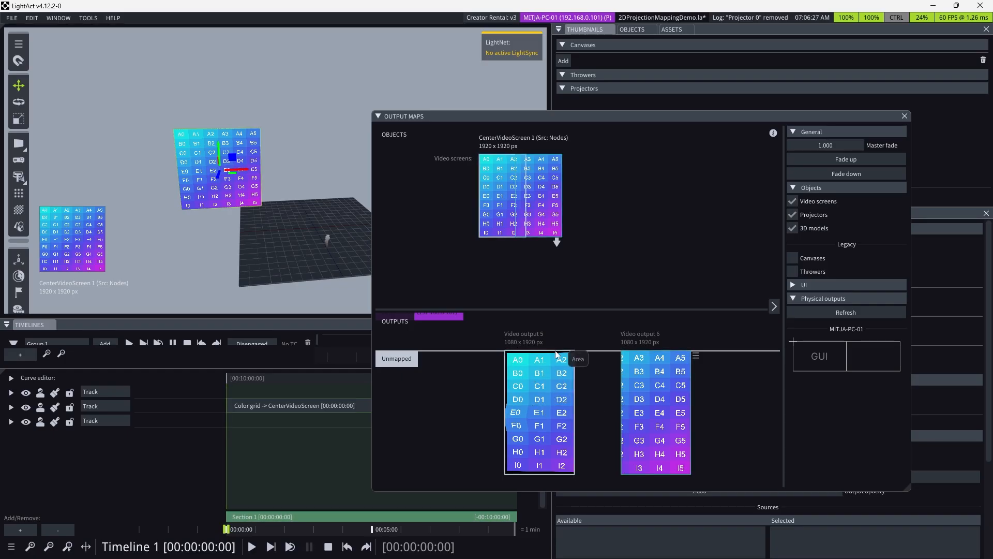
scroll(494, 195, "up", 3)
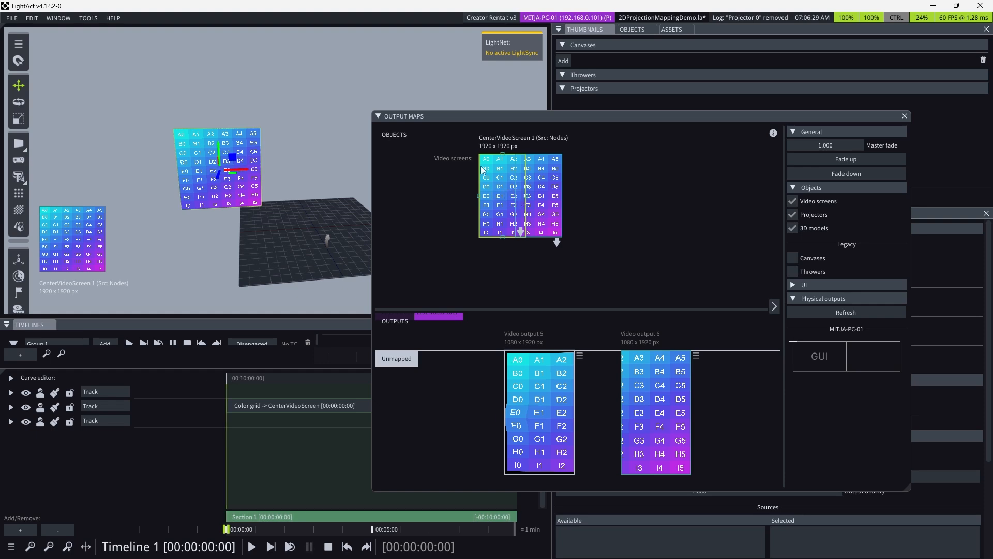
scroll(494, 150, "down", 2)
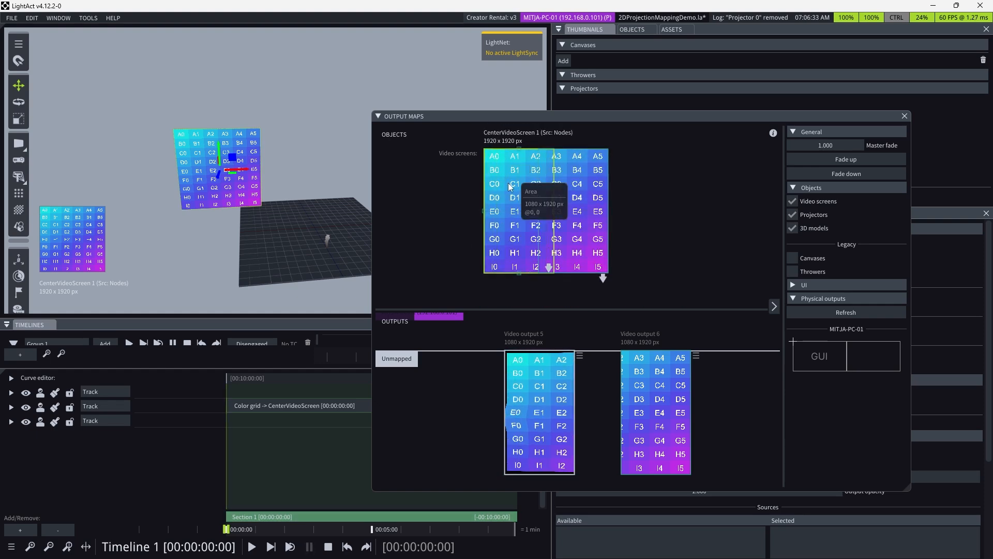
right_click(508, 182)
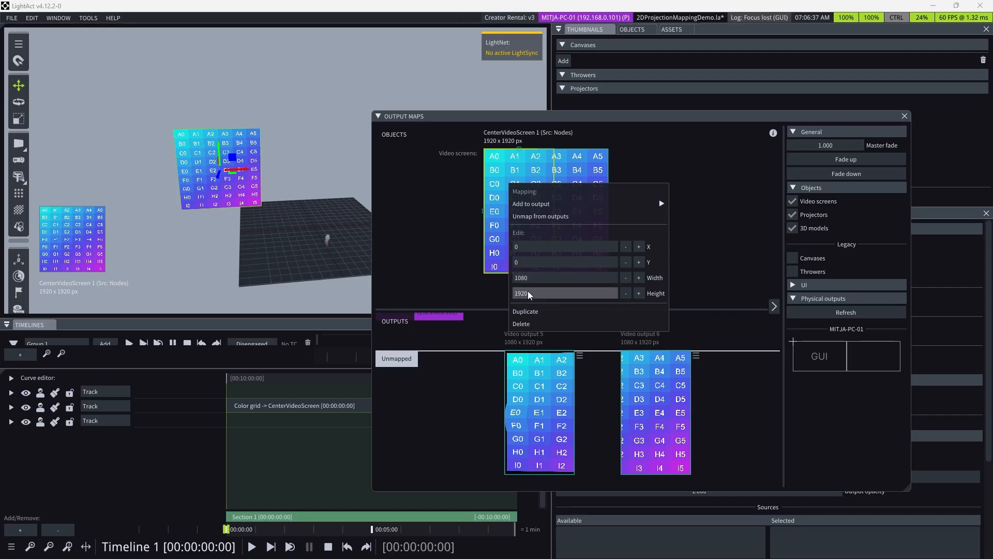
left_click(457, 254)
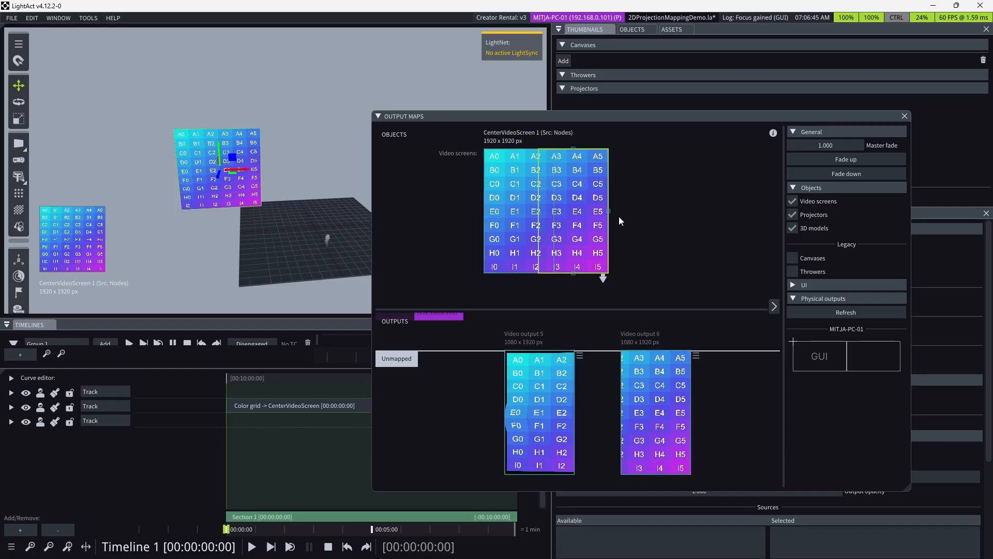
scroll(554, 186, "up", 3)
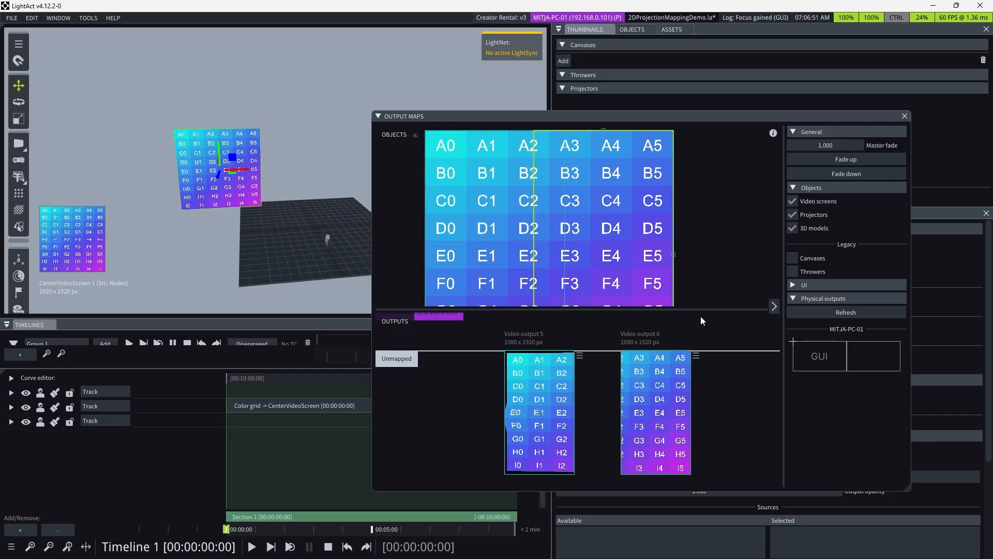
scroll(521, 202, "down", 3)
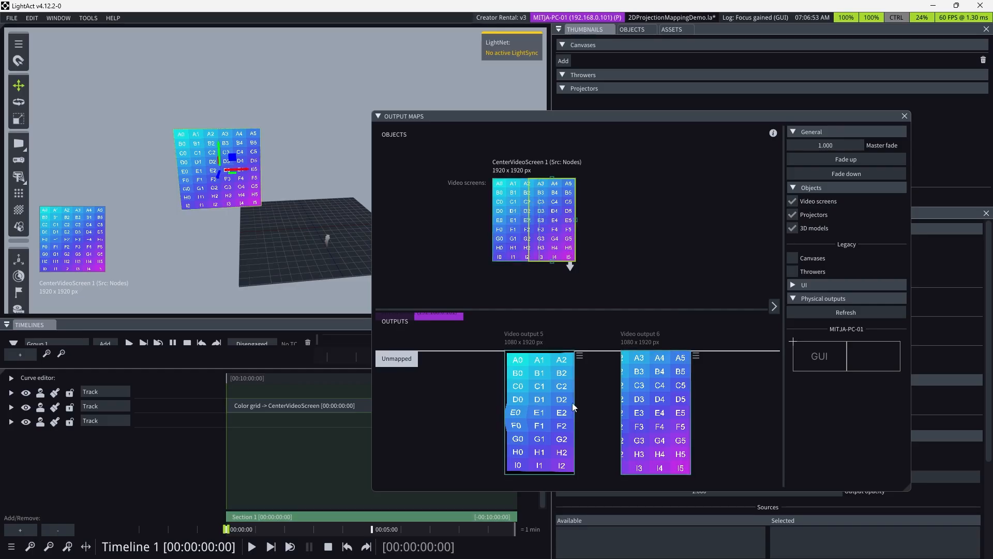
Step: Delete the existing area mappings from Video output 5 and Video output 6
left_click(550, 384)
key("Delete")
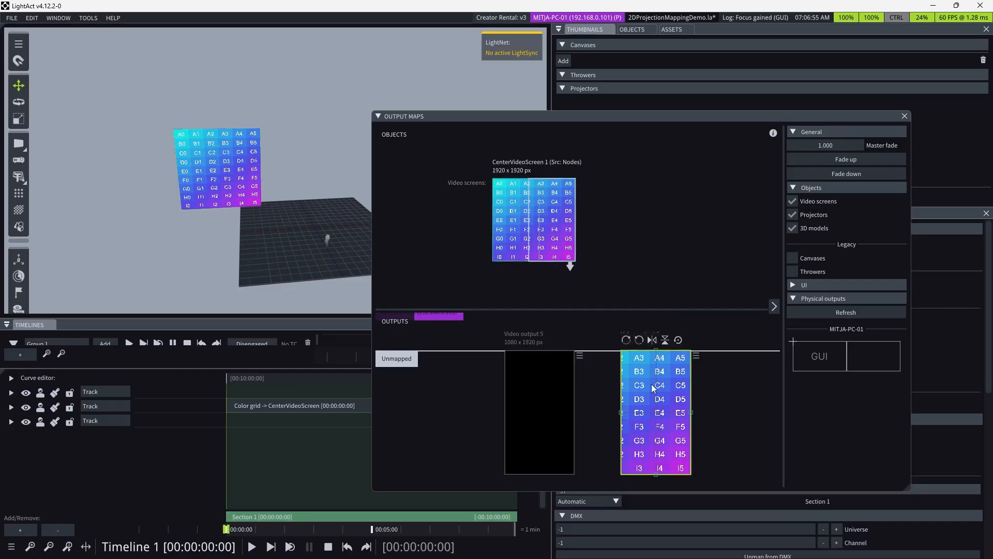
left_click_drag(515, 243, 554, 262)
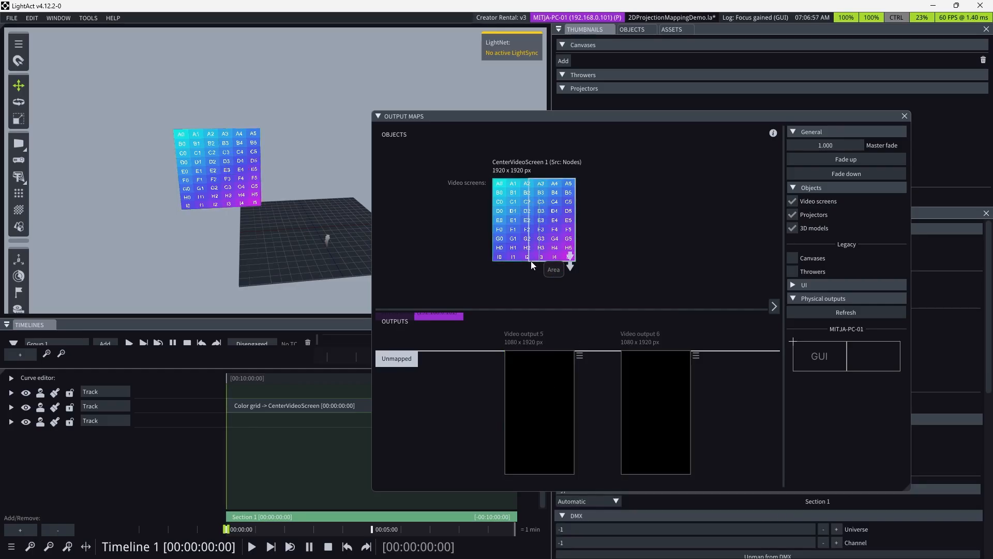
Step: Map new areas of CenterVideoScreen 1 to Video outputs 5 and 6, aligning the second area with the video screen's right edge
left_click(570, 266)
mouse_move(493, 178)
left_mouse_down()
mouse_move(532, 238)
mouse_move(567, 362)
mouse_move(562, 424)
left_mouse_up()
left_click(664, 406)
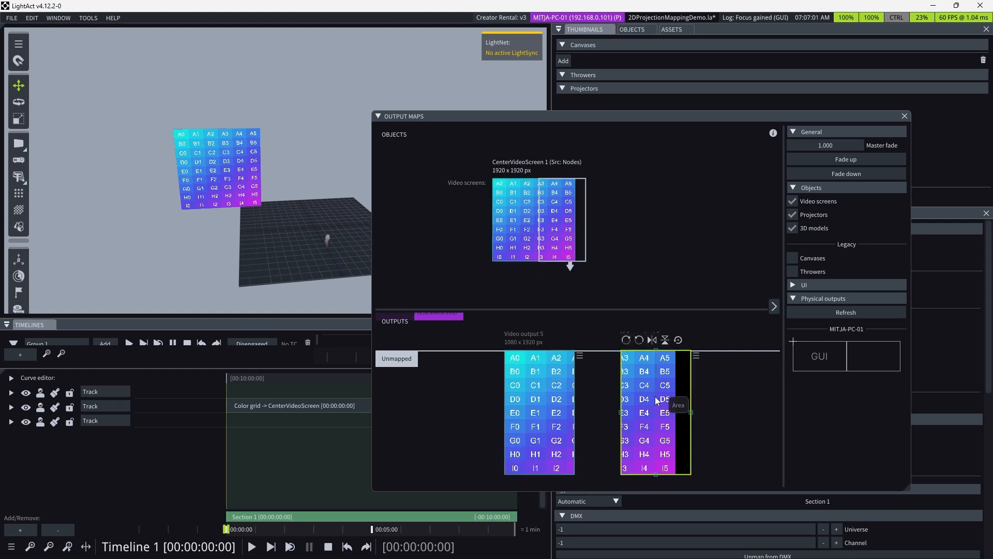
left_click_drag(579, 236, 575, 243)
left_click(569, 434)
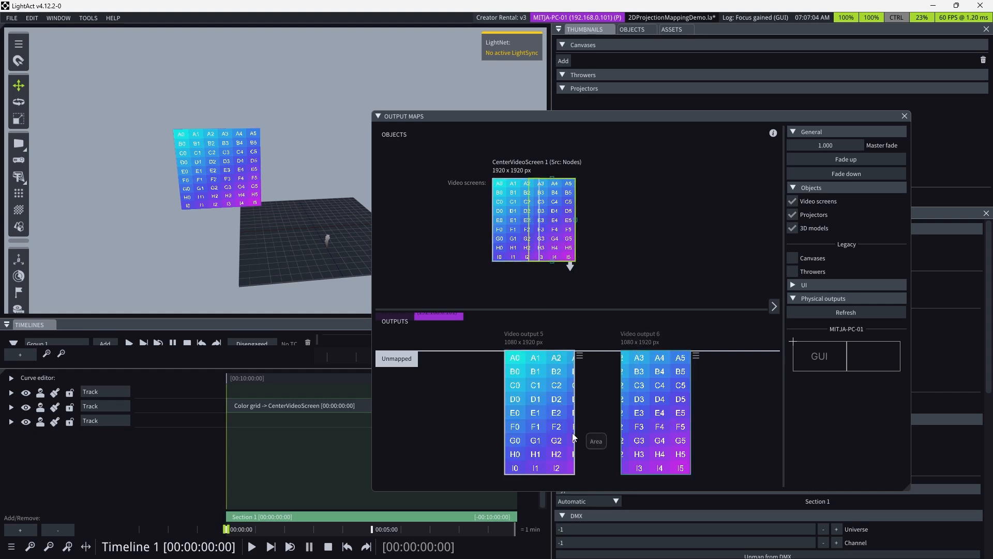
Step: Create a layout for the area mapped to Video output 5
right_click(524, 401)
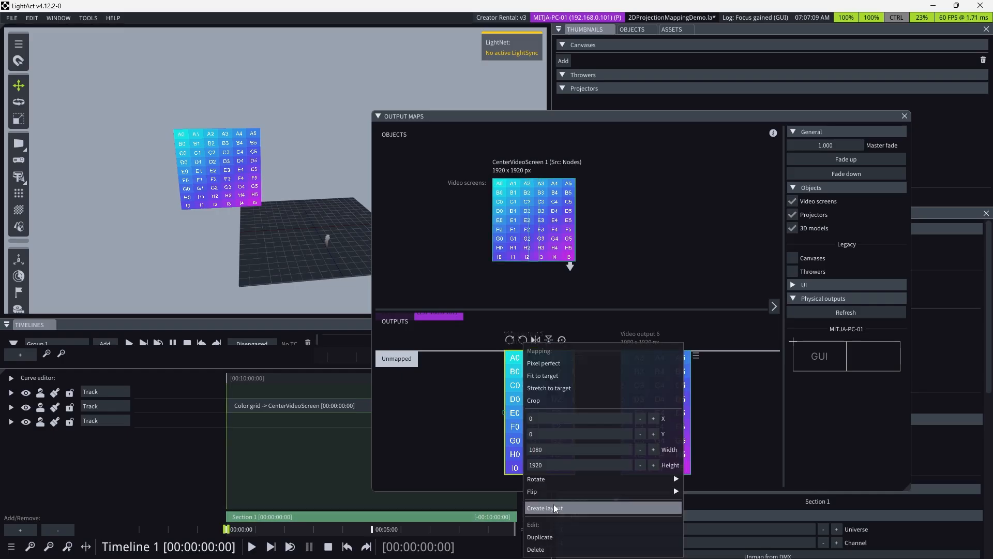
left_click(516, 331)
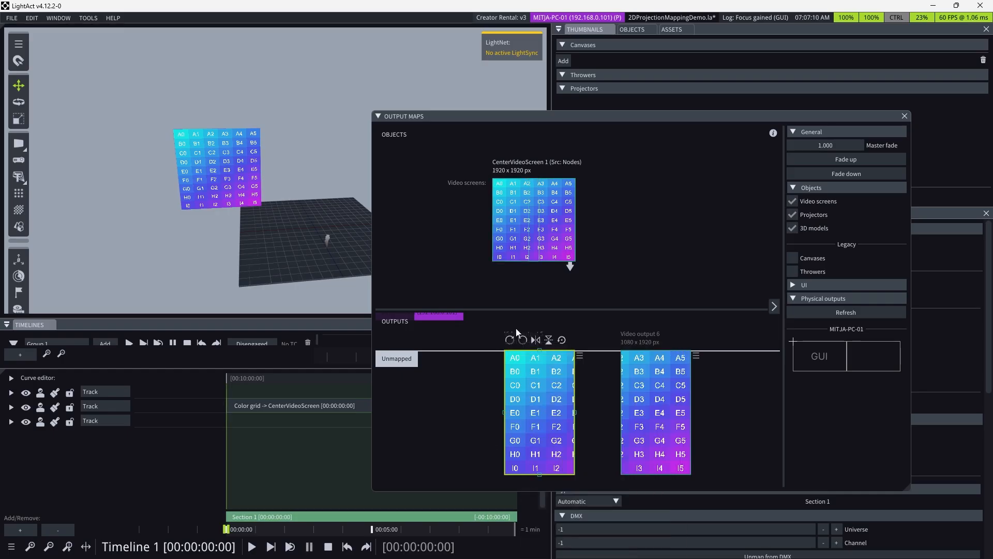
right_click(568, 380)
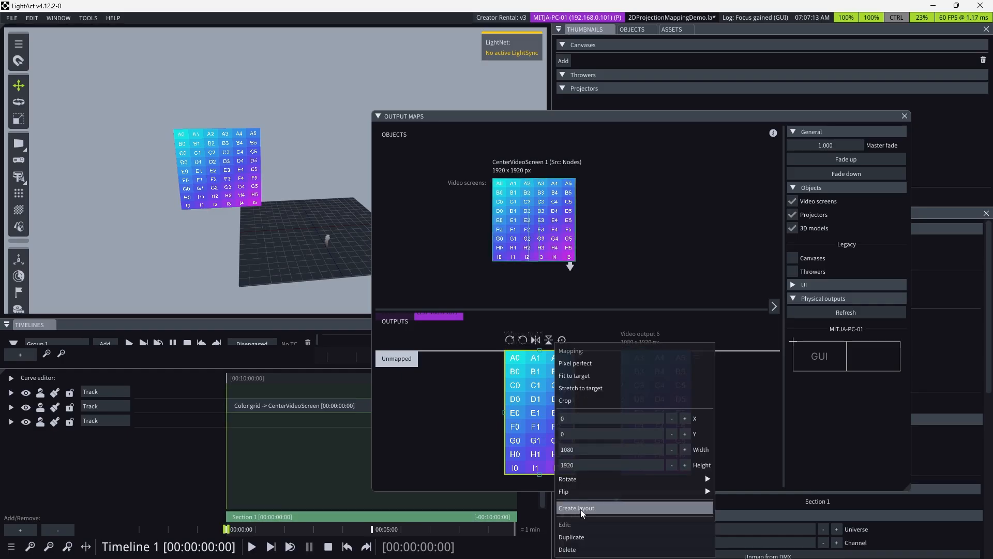
left_click(580, 509)
Step: Make room between Input Texture and Texture Mesh Warp in the layout and add a Texture Perspective Warp node
scroll(196, 192, "down", 2)
scroll(269, 306, "up", 1)
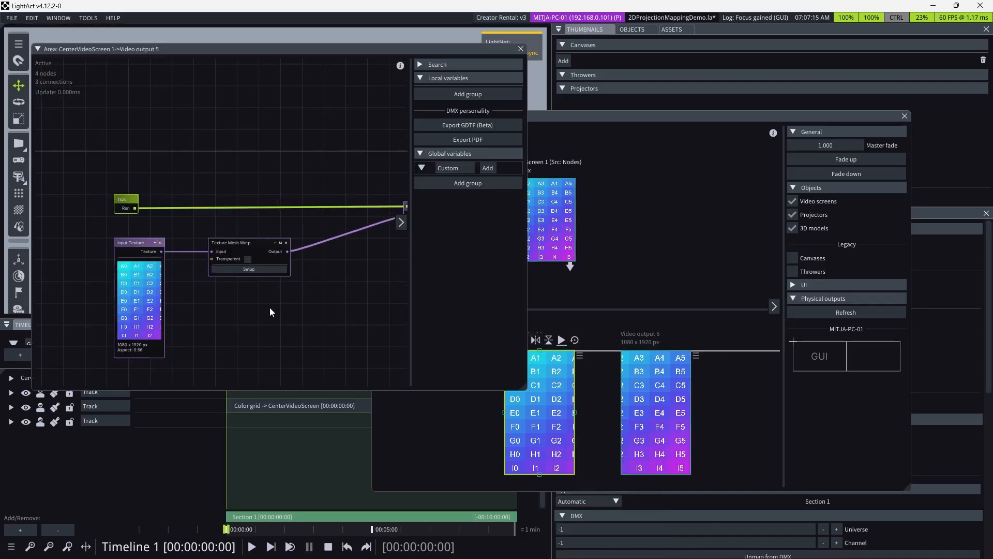
left_click_drag(247, 249, 340, 247)
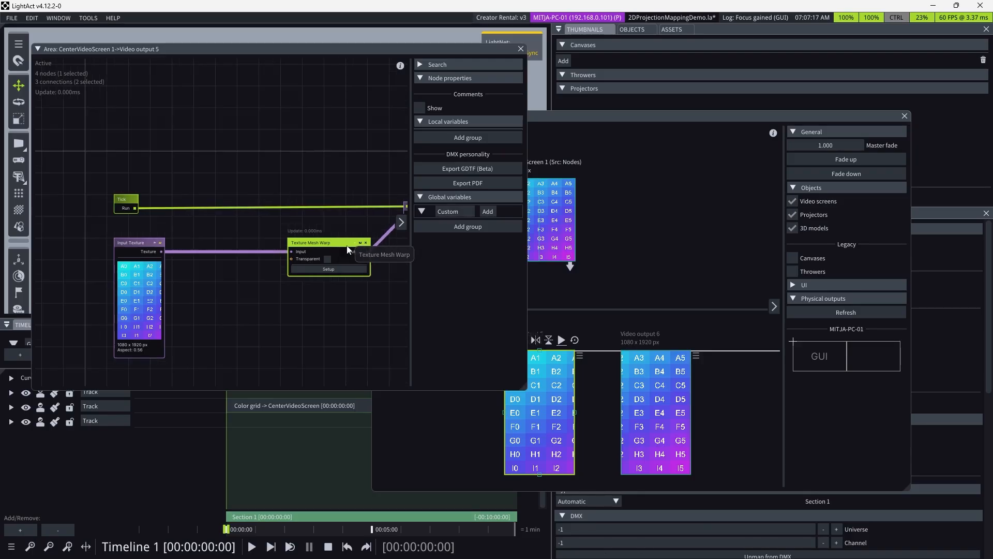
left_click(225, 315)
right_click(226, 314)
type("perspe")
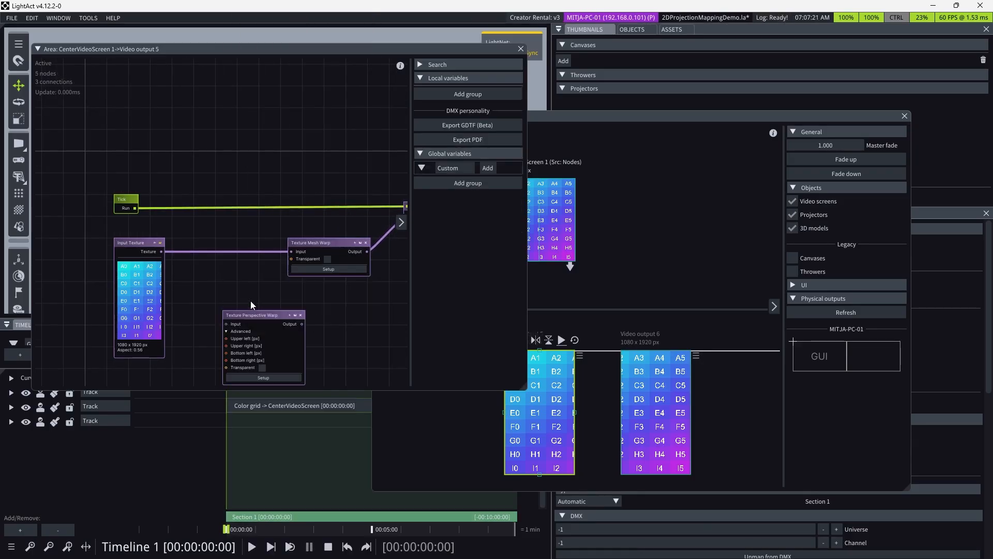
Step: Place the Texture Perspective Warp node between Input Texture and Texture Mesh Warp and connect it to both
left_click(254, 321)
left_click_drag(221, 294, 220, 287)
left_click_drag(161, 250, 192, 296)
left_click_drag(265, 295, 292, 251)
left_click(223, 290)
Step: Add a Texture Softedge node to the layout and place it below and right of Texture Mesh Warp
scroll(274, 283, "down", 3)
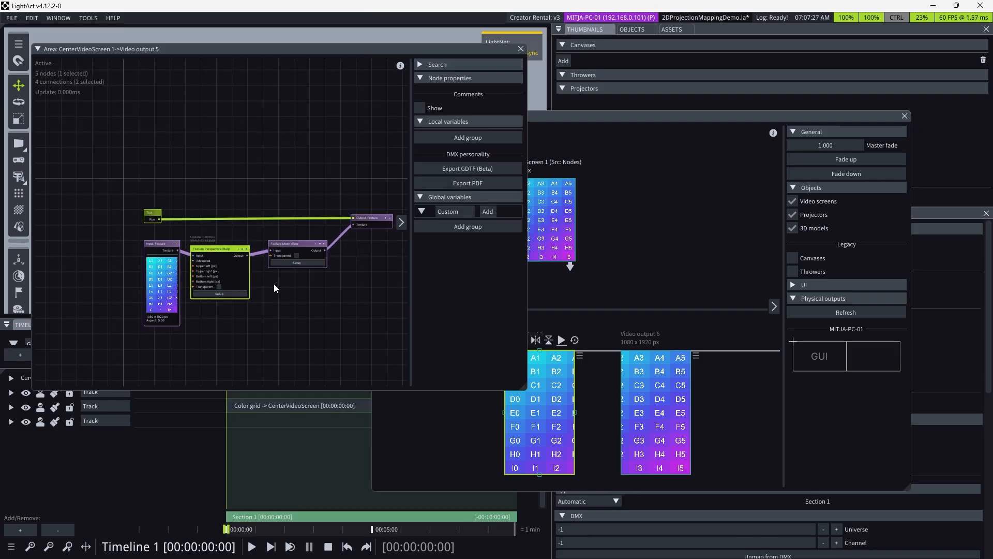
right_click(283, 290)
type("blend")
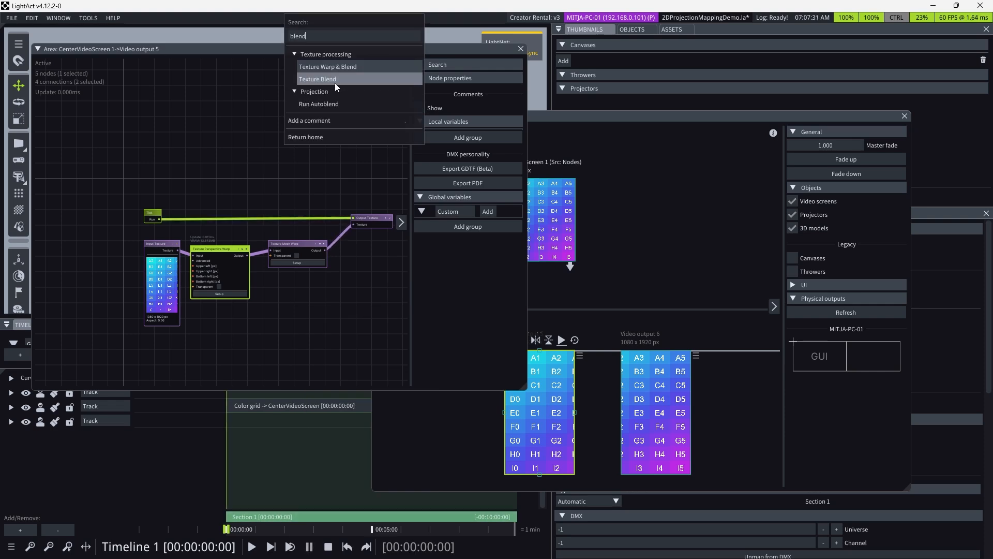
type("softedge")
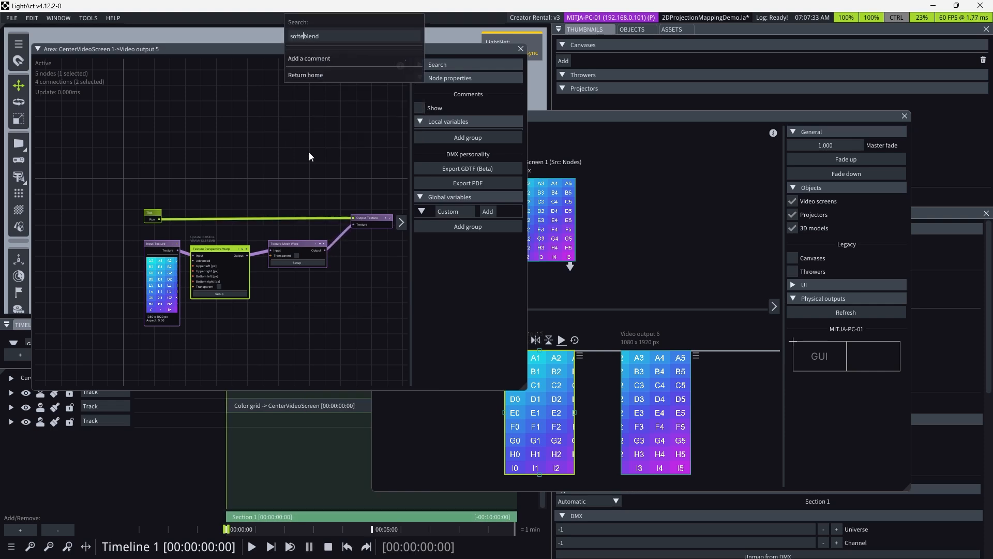
key("Delete")
key("Delete")
key("Delete")
key("Delete")
key("Delete")
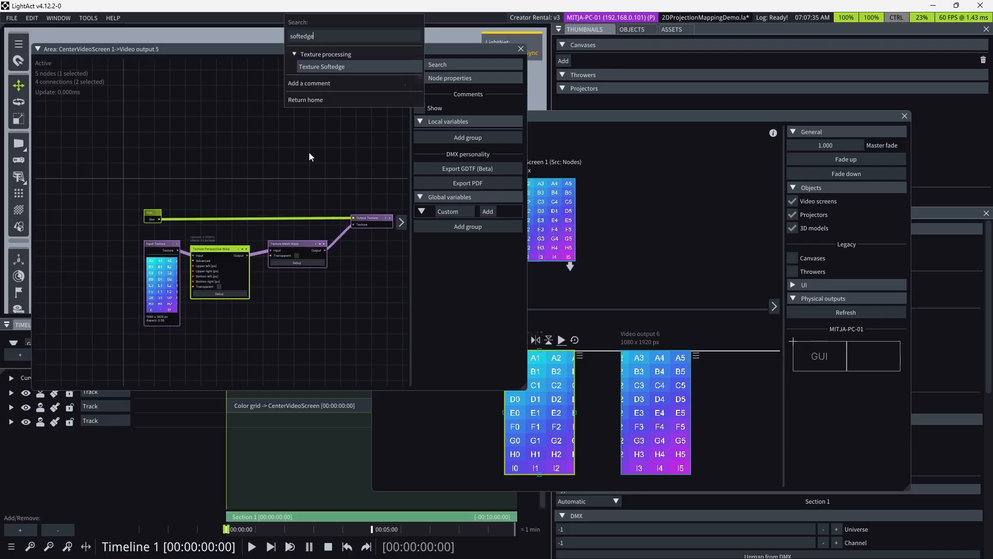
left_click(381, 71)
left_click_drag(313, 290, 365, 275)
Step: Connect the Texture Softedge node between Texture Mesh Warp and Output Texture and tidy the node positions
mouse_move(210, 253)
left_mouse_down()
mouse_move(260, 234)
mouse_move(219, 248)
left_mouse_up()
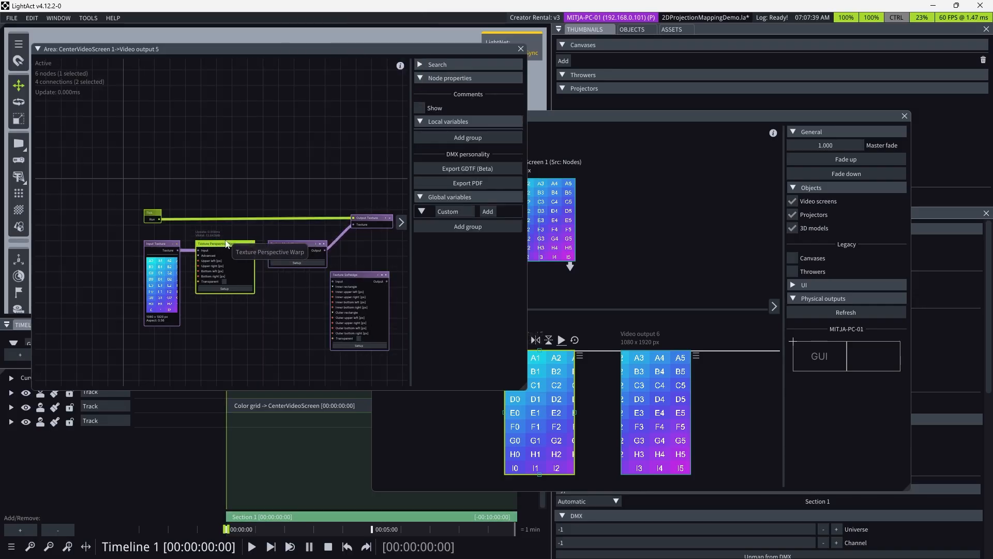
left_click(310, 277)
left_click_drag(346, 271, 364, 224)
left_click_drag(353, 257, 353, 247)
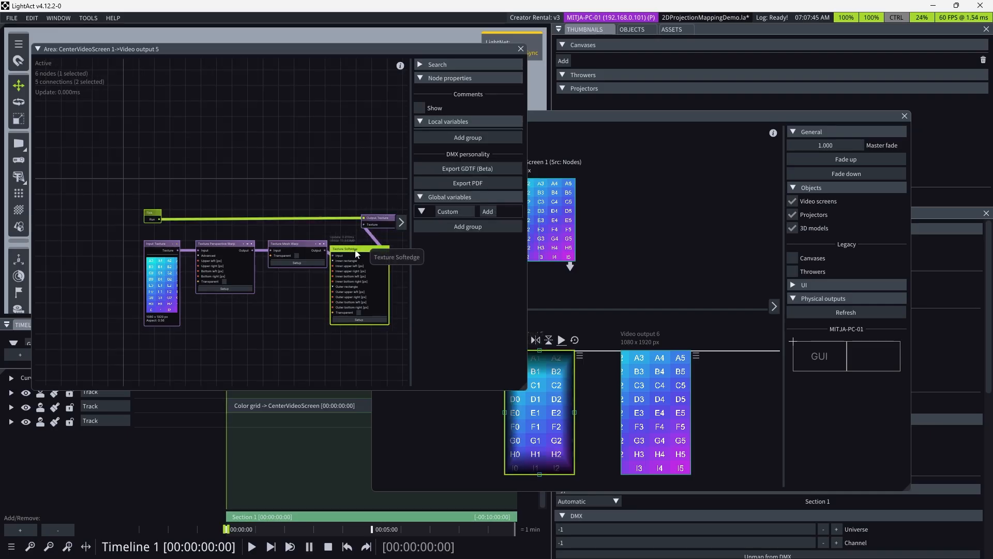
Step: Bypass the Texture Softedge node in the Video output 5 layout
scroll(197, 253, "up", 3)
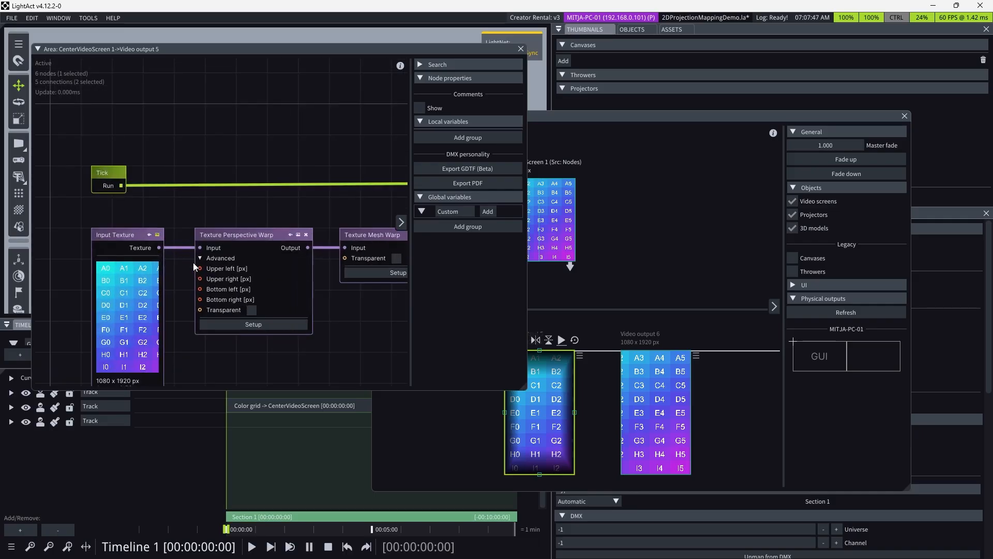
scroll(308, 237, "down", 3)
scroll(371, 244, "up", 3)
scroll(379, 242, "down", 1)
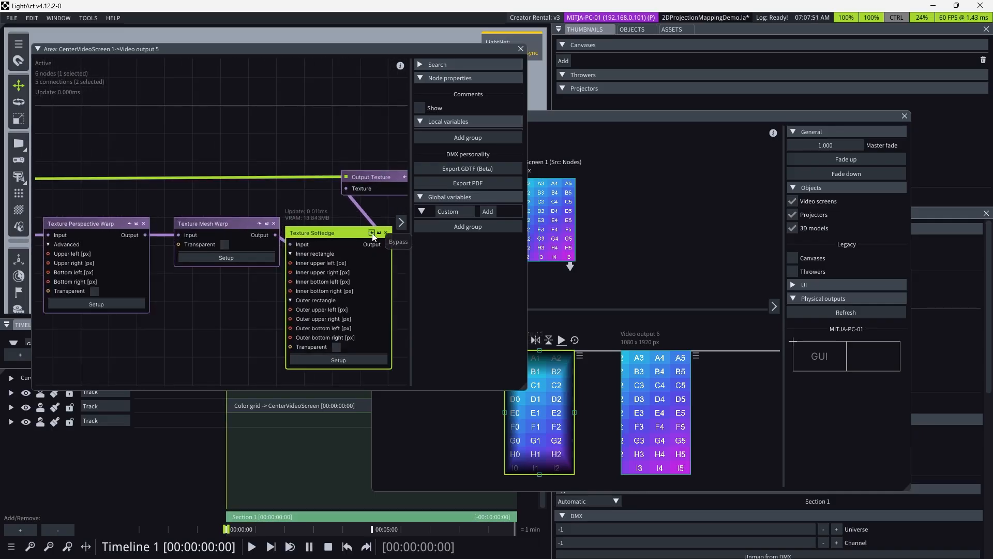
scroll(376, 226, "down", 1)
scroll(376, 226, "up", 1)
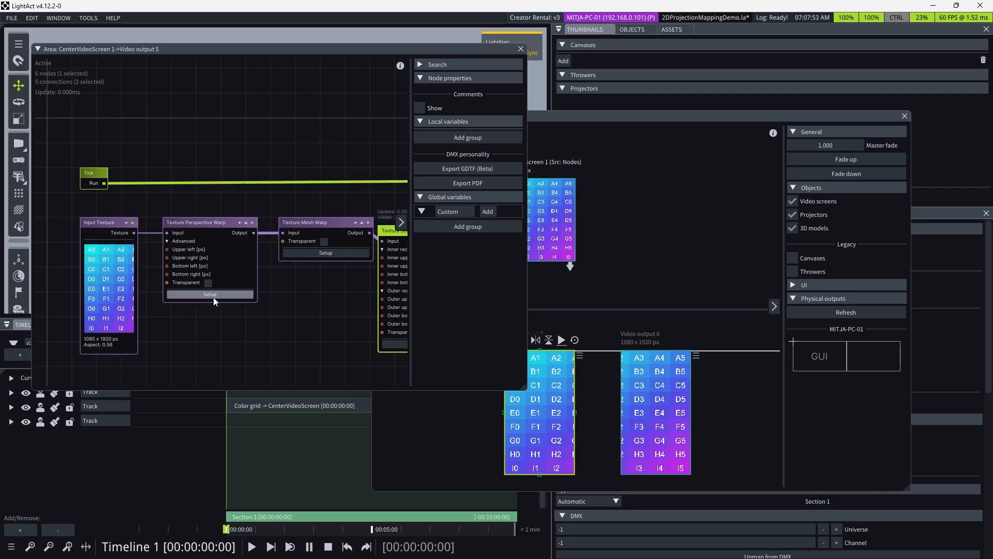
Step: Open the Texture Perspective Warp node's setup and move the layout and setup windows clear of the video screen in the 3D viewport
left_click_drag(263, 48, 627, 75)
left_click(588, 319)
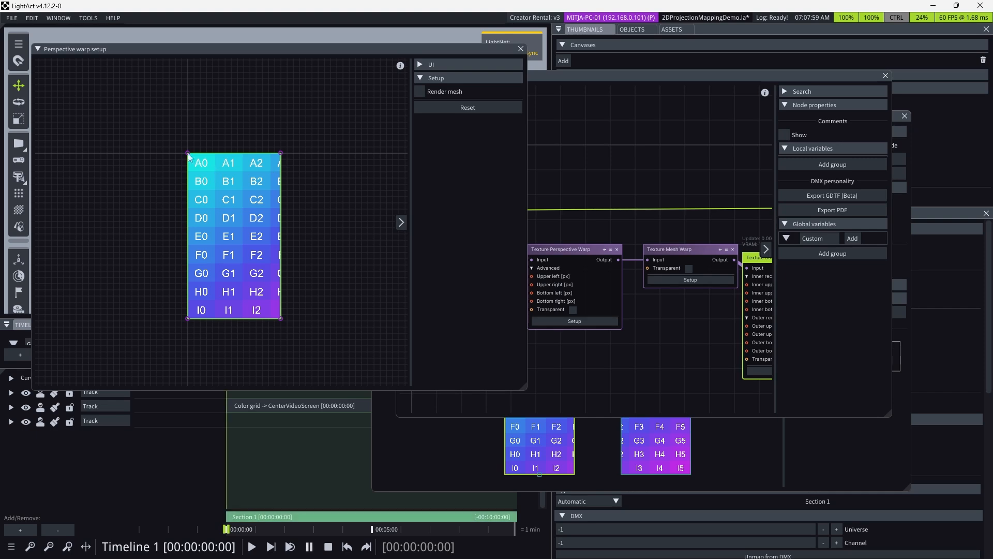
left_click_drag(196, 54, 517, 104)
scroll(158, 127, "up", 3)
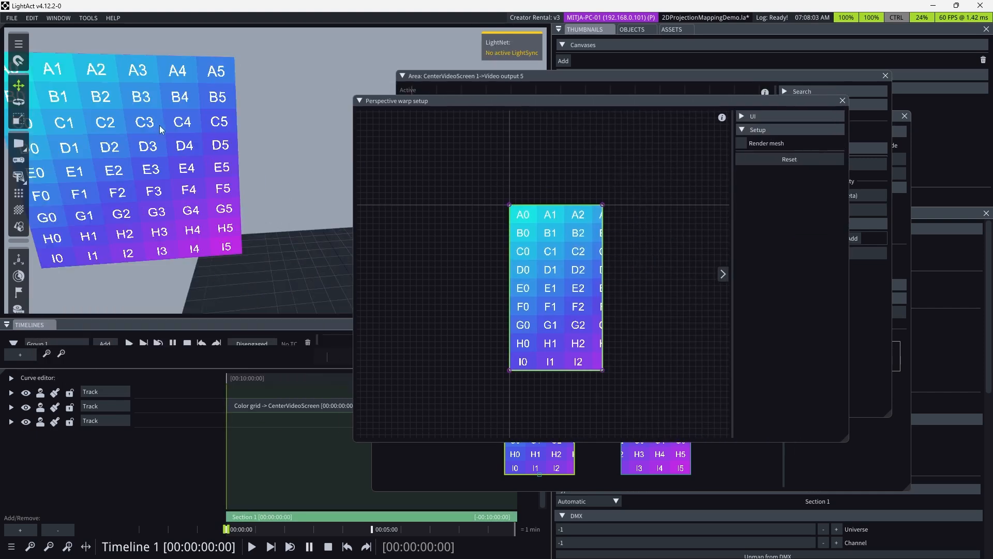
scroll(155, 127, "down", 2)
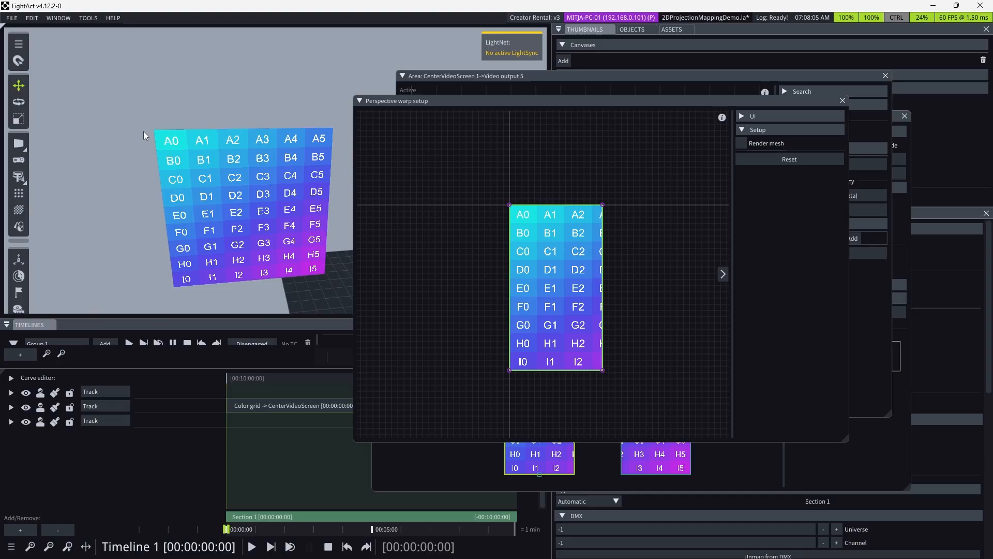
Step: Pull the perspective warp's upper-left corner right and down and its bottom-left corner right and up to inset the picture's left side
scroll(144, 136, "up", 3)
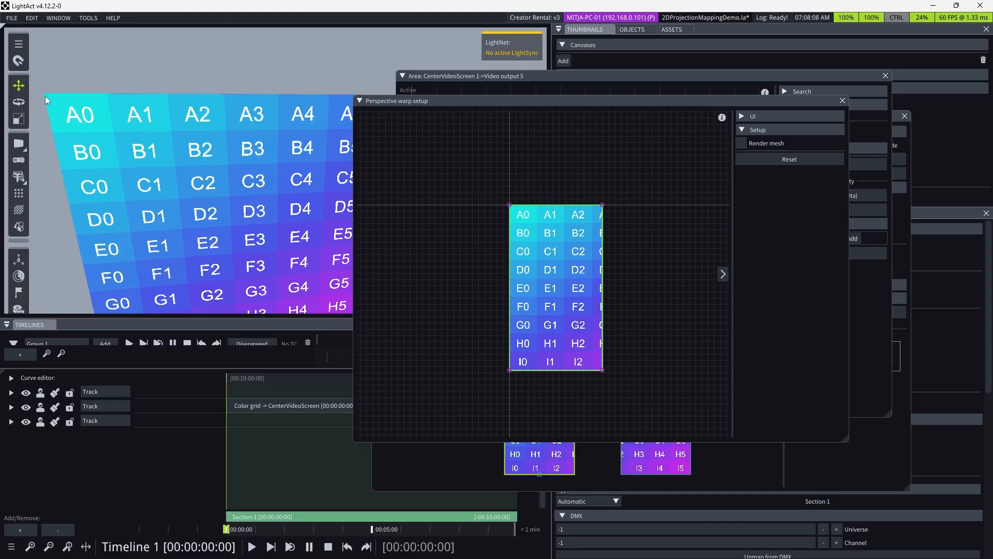
scroll(136, 109, "down", 3)
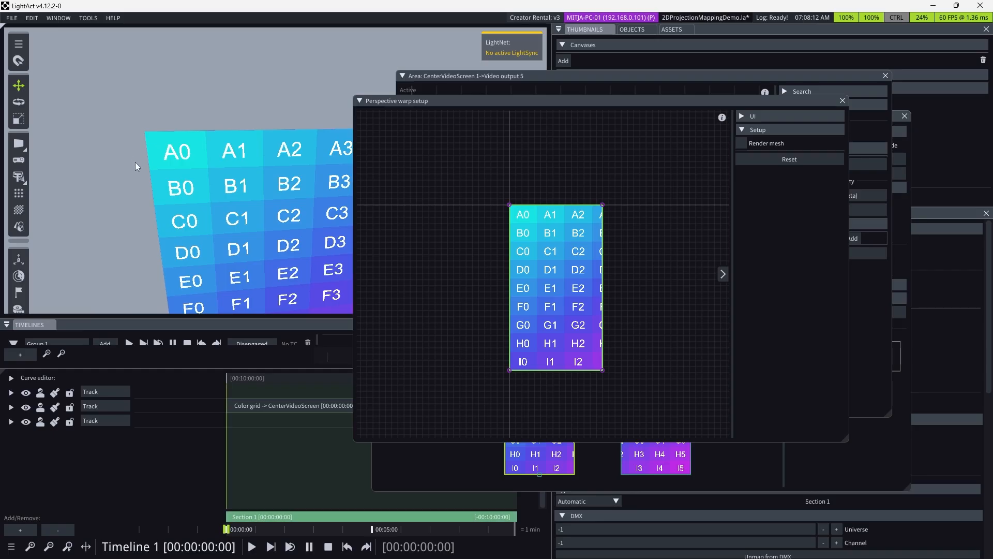
scroll(498, 213, "up", 3)
left_click_drag(562, 206, 579, 219)
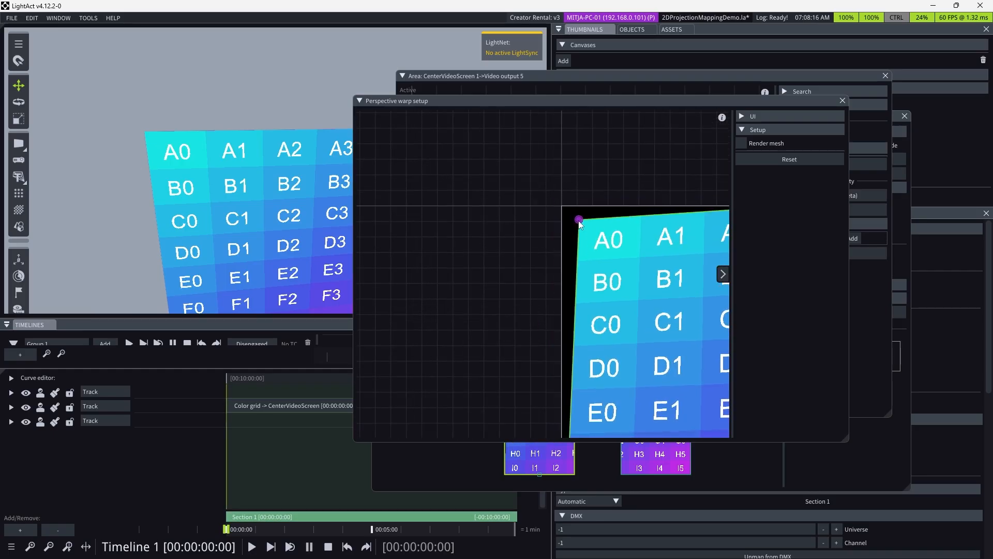
scroll(535, 191, "down", 3)
scroll(545, 282, "up", 3)
left_click_drag(518, 302, 533, 293)
scroll(543, 330, "down", 3)
scroll(539, 241, "up", 3)
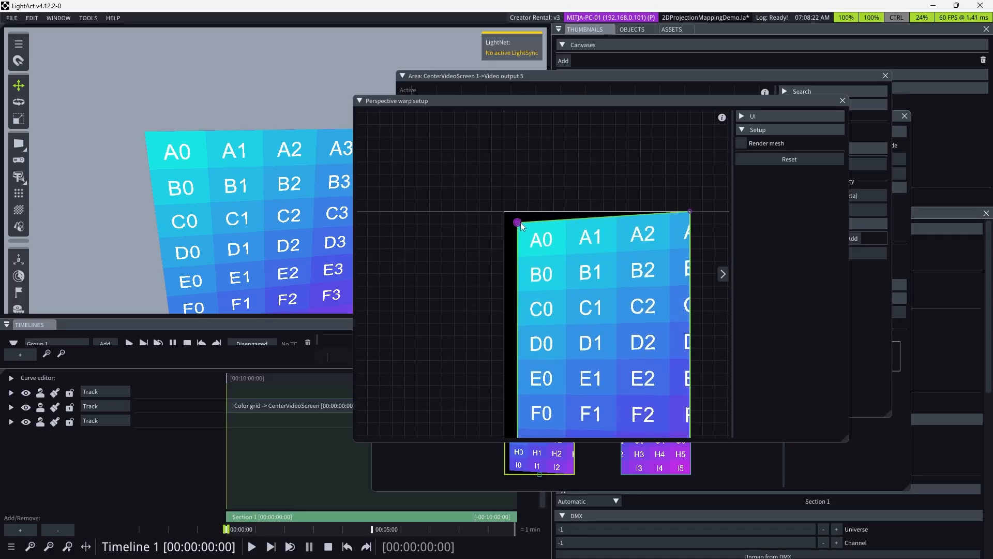
left_click_drag(519, 222, 520, 219)
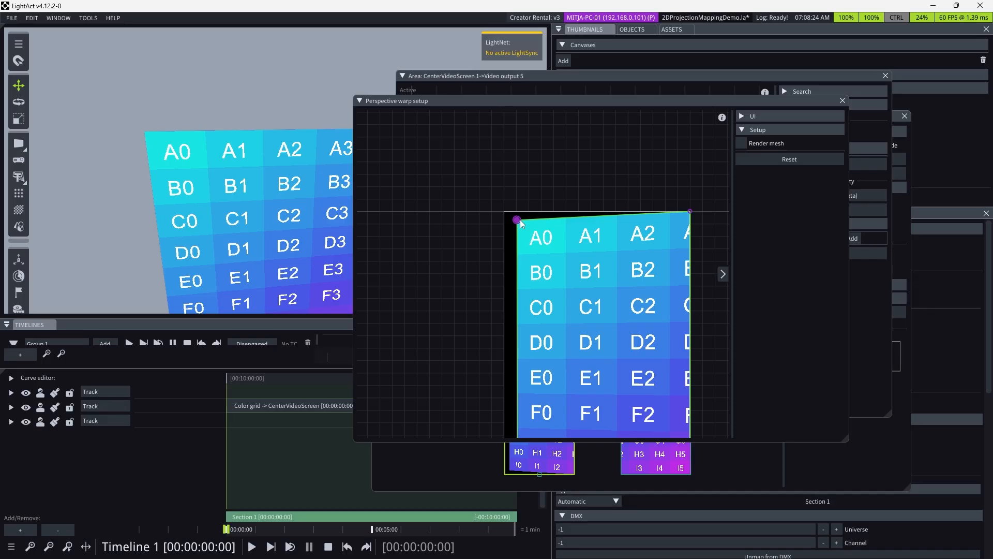
Step: Raise the perspective warp's bottom-right corner, pull its upper-right corner slightly inward to square the picture, and close the setup
scroll(517, 189, "down", 3)
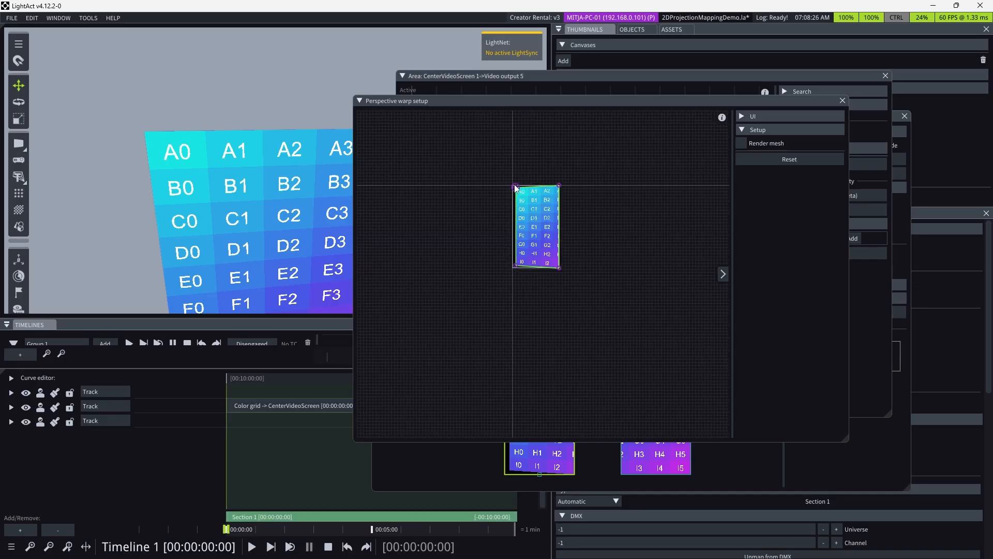
scroll(516, 267, "up", 3)
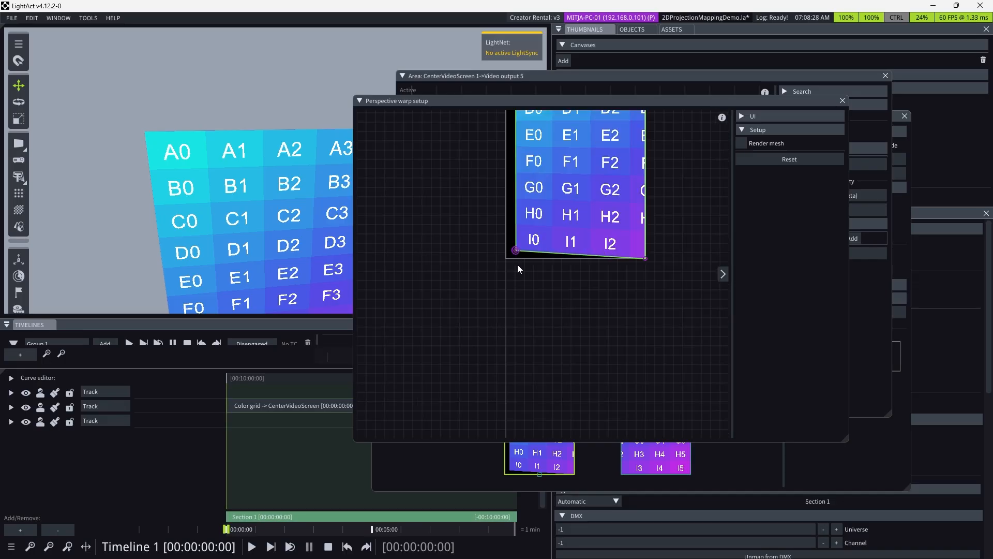
scroll(518, 324, "down", 3)
scroll(539, 299, "up", 4)
left_click_drag(539, 299, 559, 308)
scroll(539, 309, "down", 3)
scroll(539, 309, "up", 3)
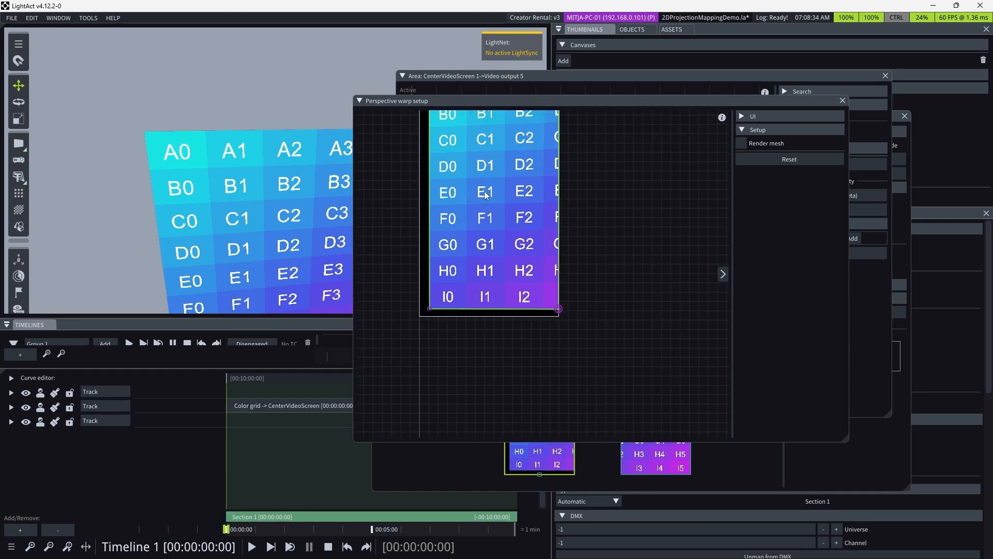
scroll(200, 117, "down", 3)
scroll(277, 228, "up", 2)
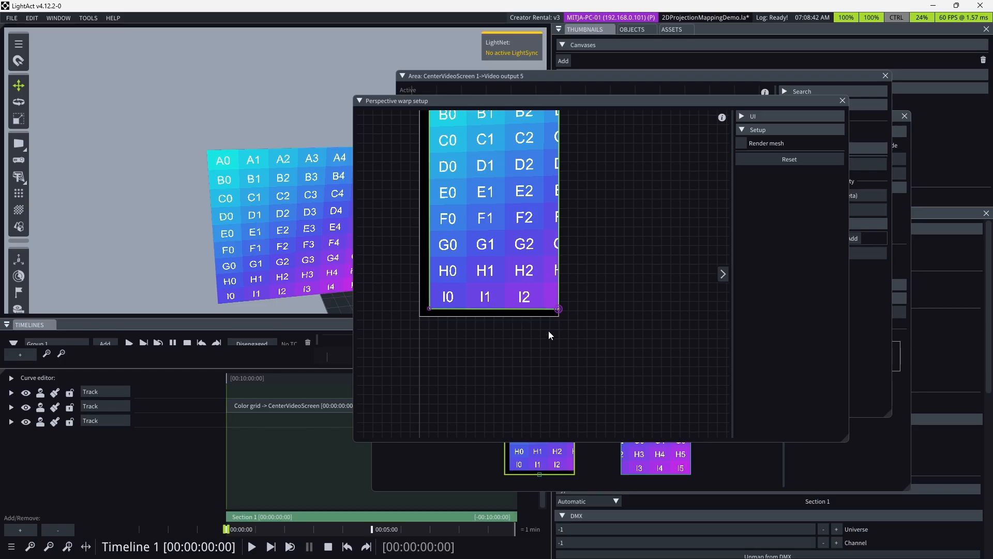
scroll(550, 335, "down", 2)
left_click_drag(559, 155, 556, 161)
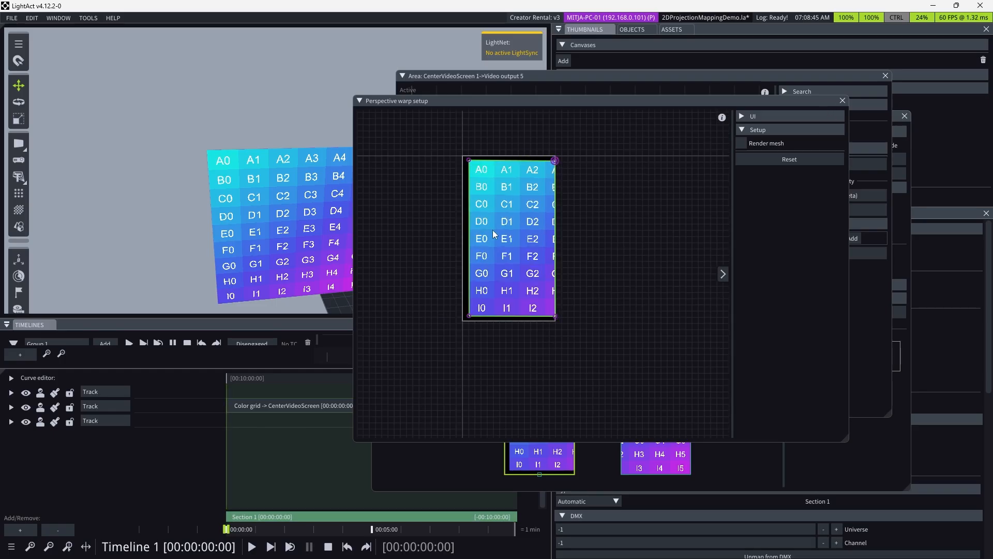
left_click(842, 100)
Step: Open the Texture Mesh Warp node's setup and set both the width splits and the height splits to 3
scroll(696, 265, "up", 2)
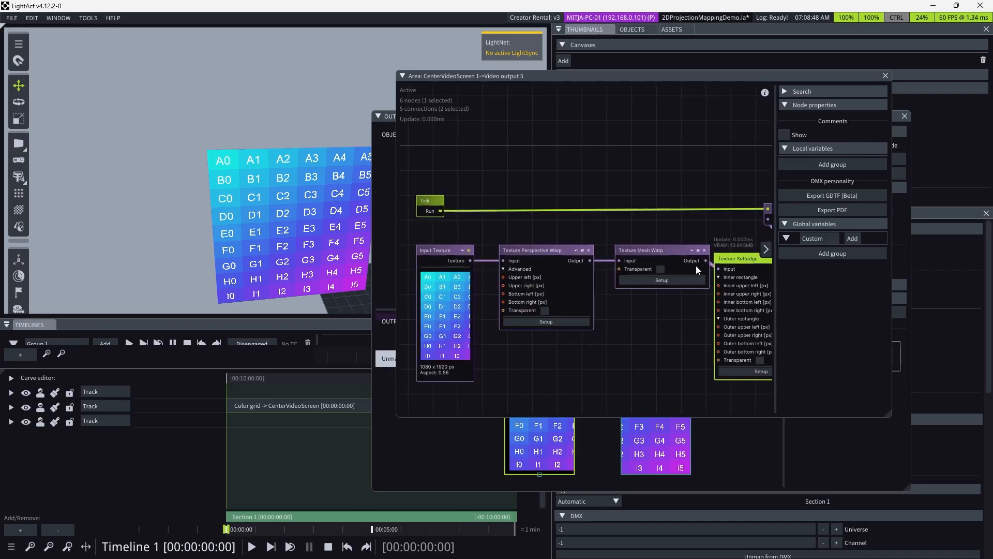
left_click(681, 284)
scroll(280, 219, "down", 3)
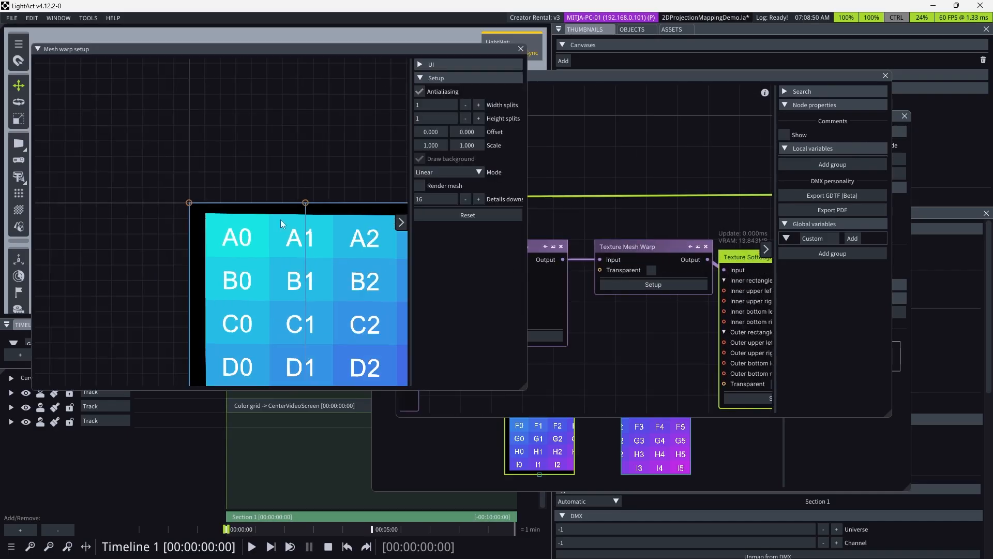
left_click(482, 103)
left_click(482, 104)
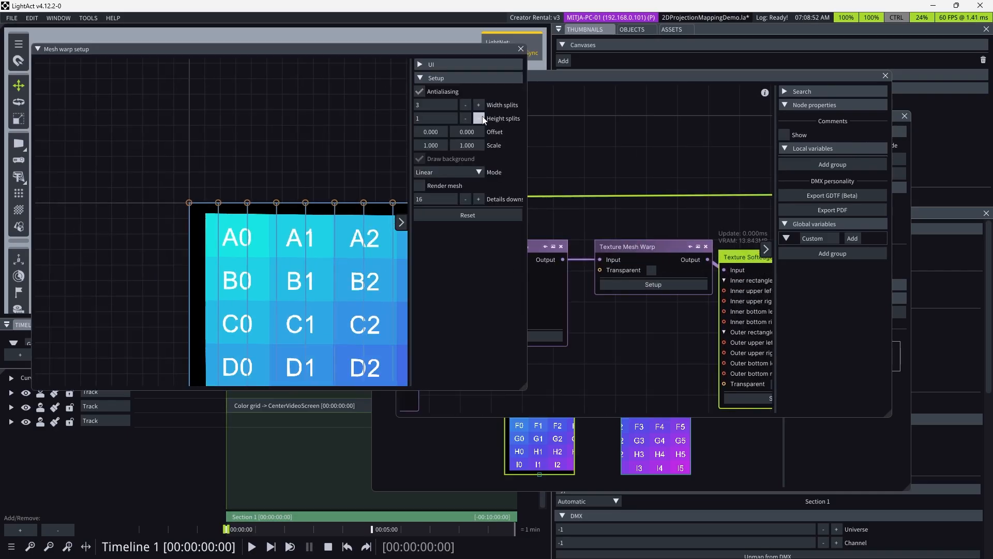
left_click(479, 118)
scroll(210, 169, "down", 3)
left_click(479, 119)
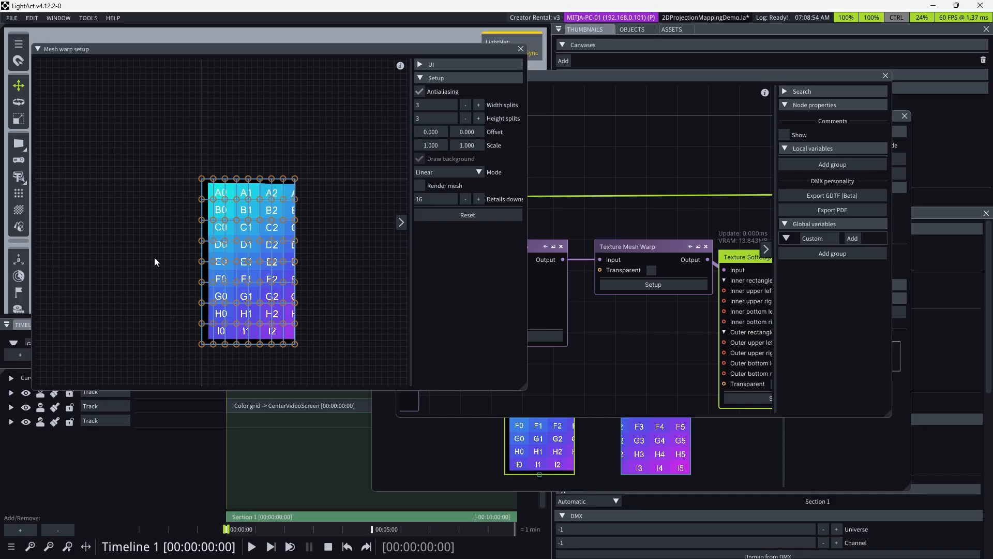
Step: Move the mesh point in the second column beside D0 right and slightly up, and close the mesh warp setup
scroll(154, 256, "up", 3)
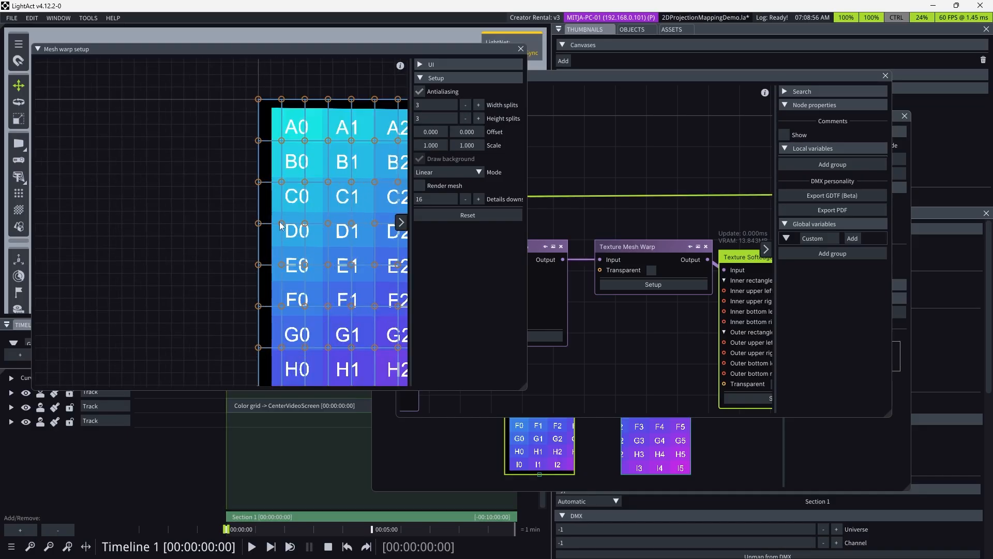
left_click_drag(280, 223, 300, 220)
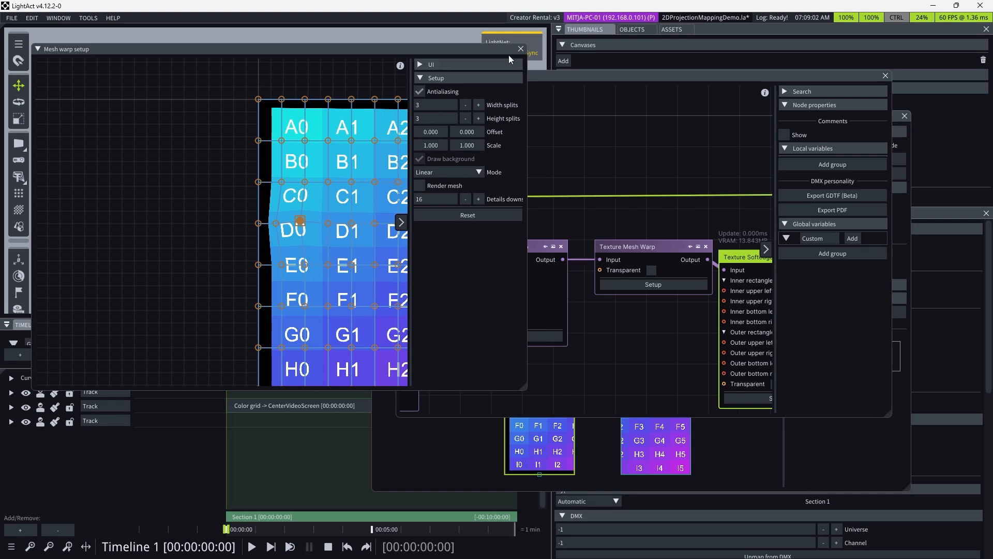
left_click(521, 49)
Step: Space out the node chain with Output Texture moved farther right, and re-enable the bypassed Texture Softedge node
scroll(582, 264, "down", 3)
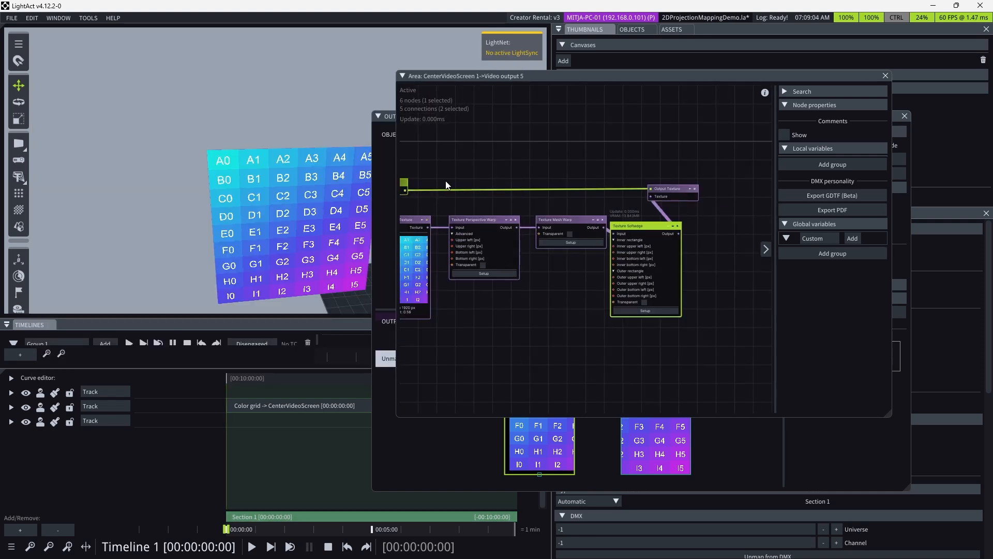
left_click(527, 214)
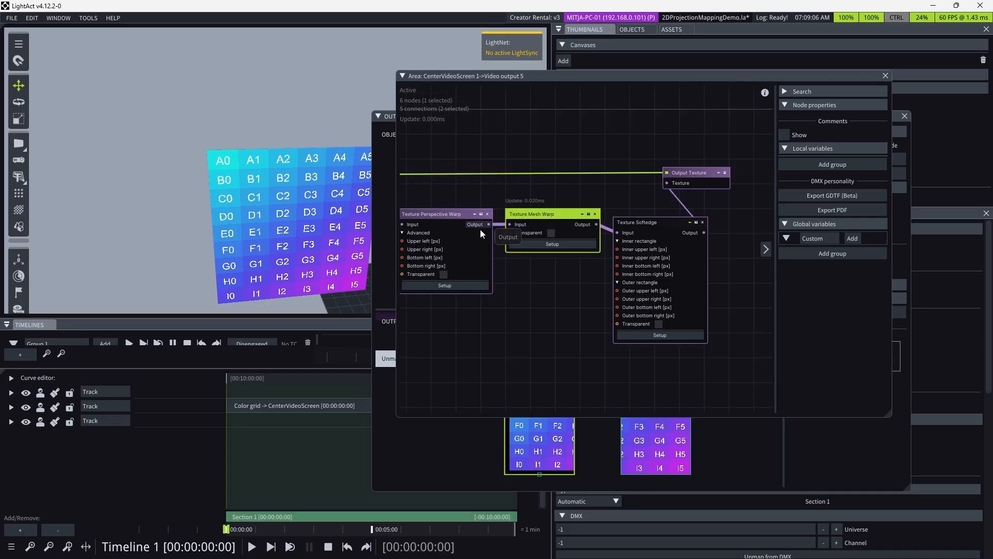
scroll(480, 228, "down", 2)
left_click_drag(635, 186, 702, 186)
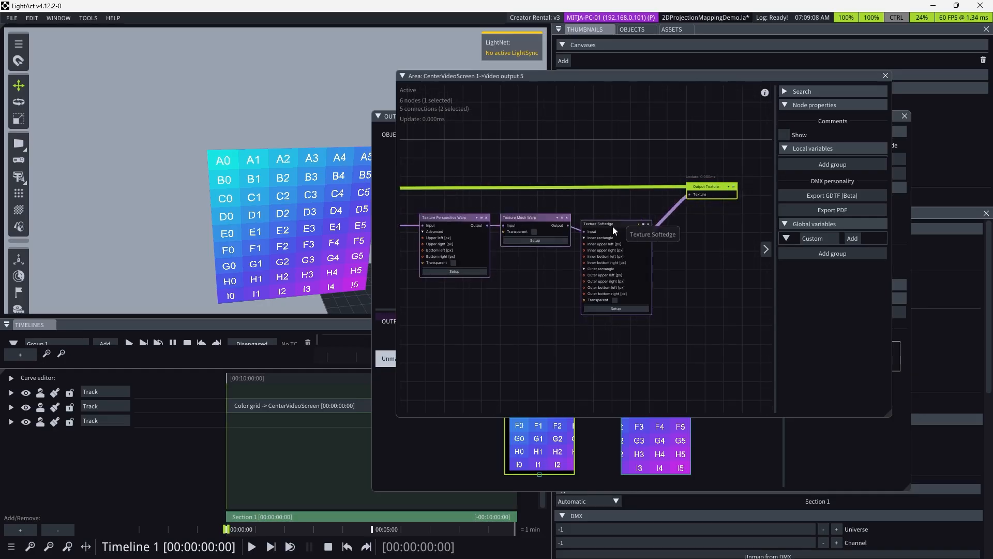
left_click(627, 213)
scroll(648, 219, "up", 2)
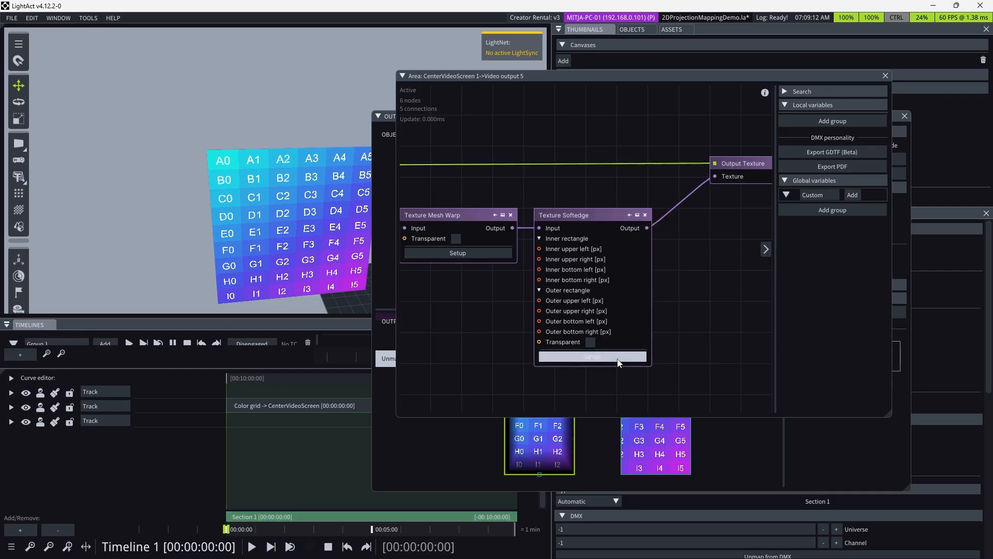
Step: Open the Texture Softedge setup and move the inner rectangle's upper-left and bottom-left points almost onto the outer rectangle's corners
left_click(592, 356)
left_click_drag(197, 245, 156, 170)
scroll(186, 116, "down", 3)
left_click_drag(191, 270, 176, 298)
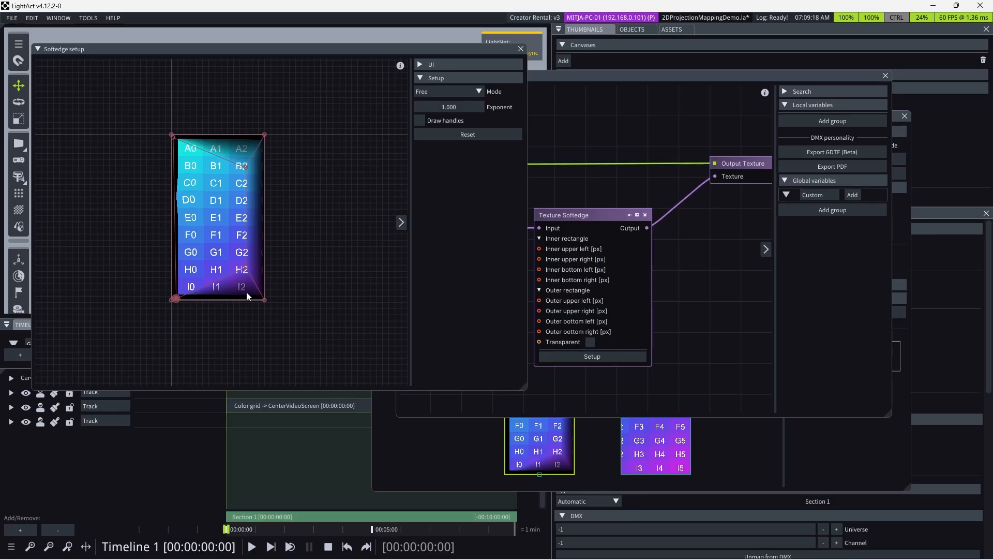
Step: Move the inner rectangle's two right-hand points vertically near the outer edges to keep a right-side fade, and close the softedge setup
scroll(246, 289, "up", 3)
left_click_drag(246, 260, 249, 302)
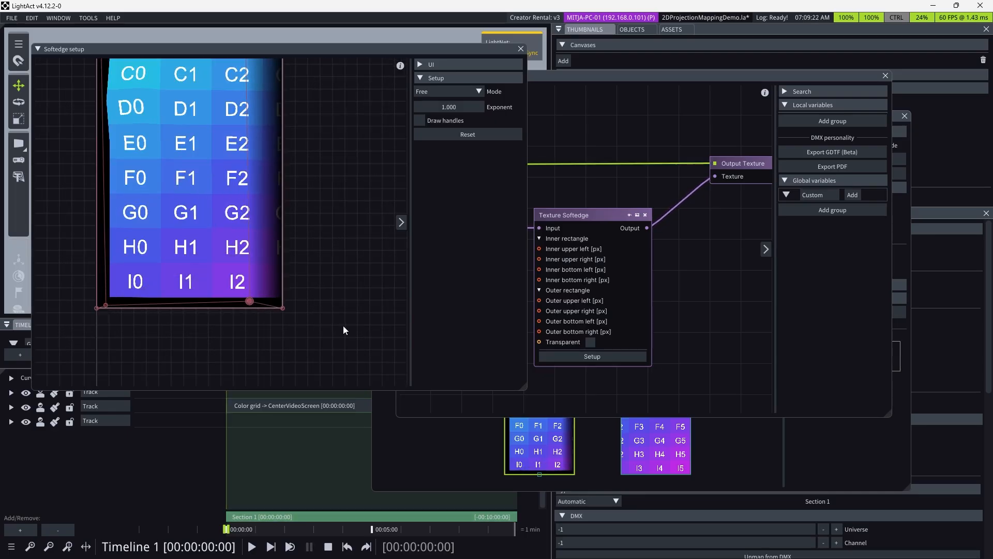
scroll(343, 325, "down", 3)
scroll(288, 185, "up", 3)
left_click_drag(281, 175, 282, 110)
scroll(263, 301, "down", 3)
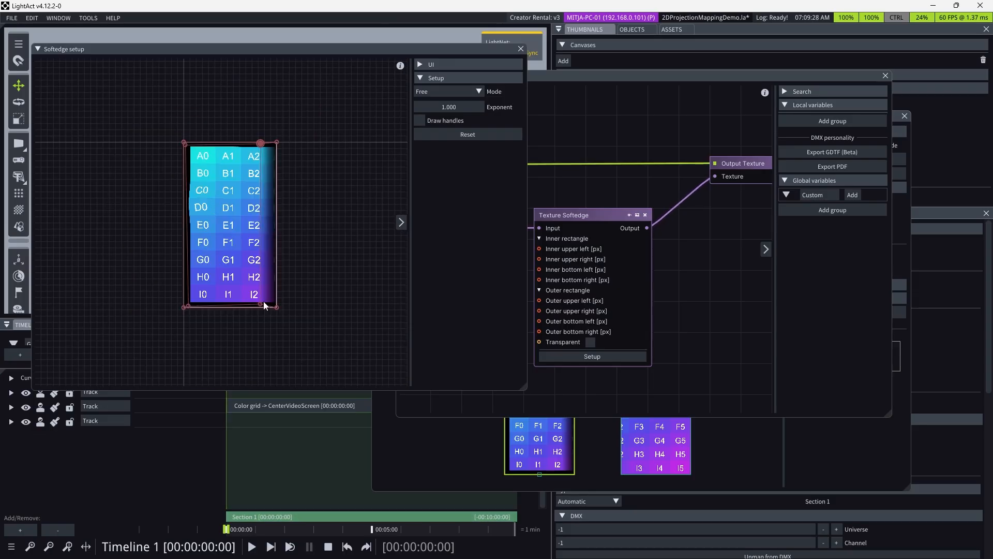
left_click(256, 307)
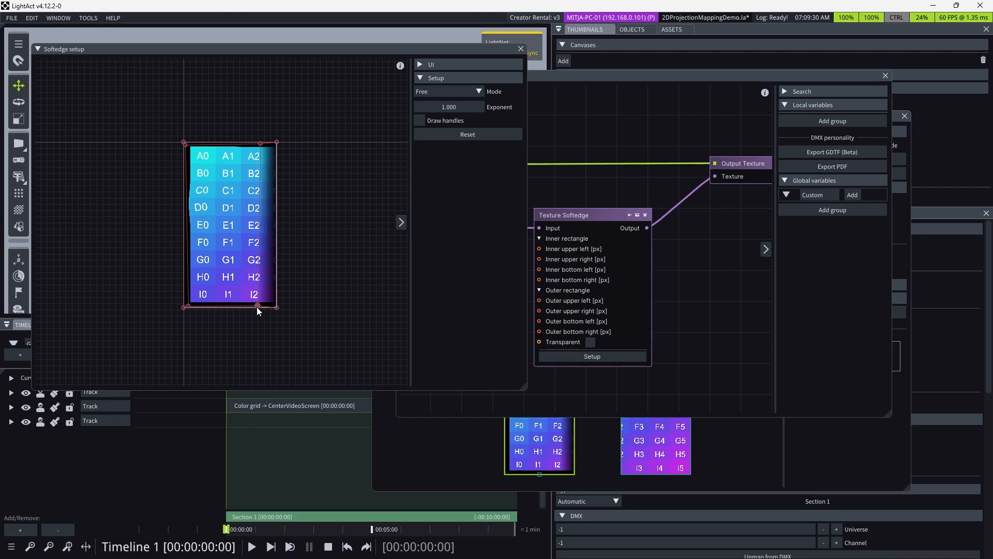
left_click(520, 48)
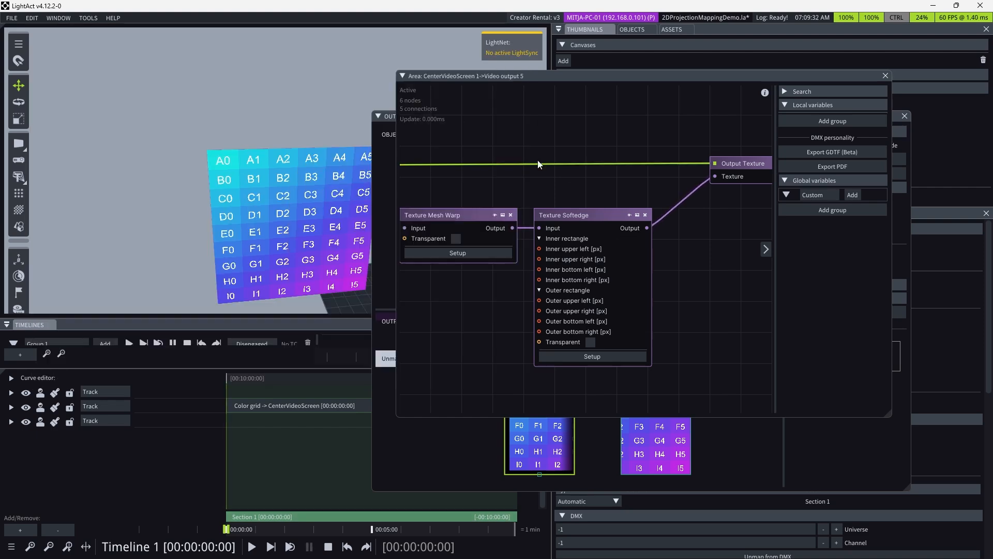
Step: Add a Texture Mask node to the layout and place it below and right of the Texture Softedge node
scroll(639, 244, "down", 2)
right_click(638, 244)
type("mask")
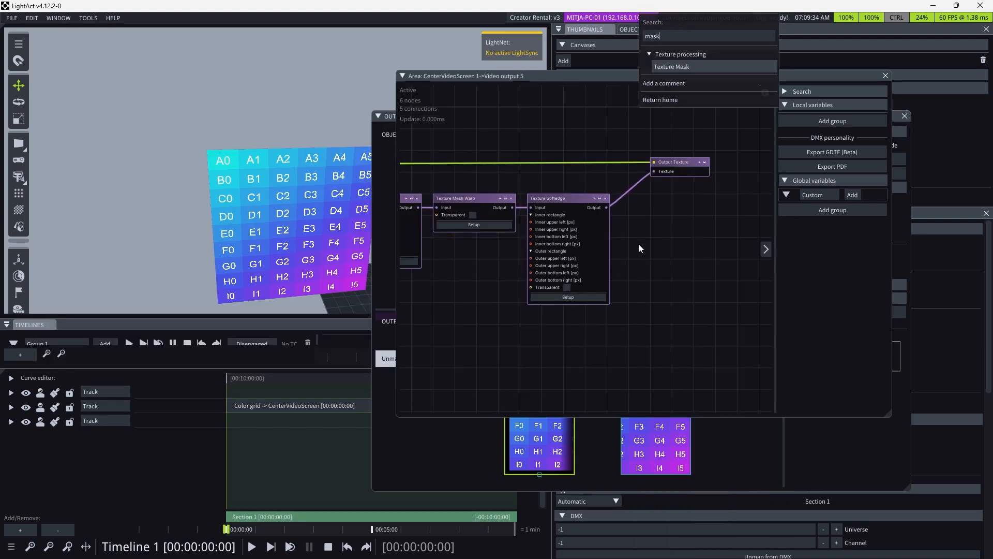
left_click(692, 67)
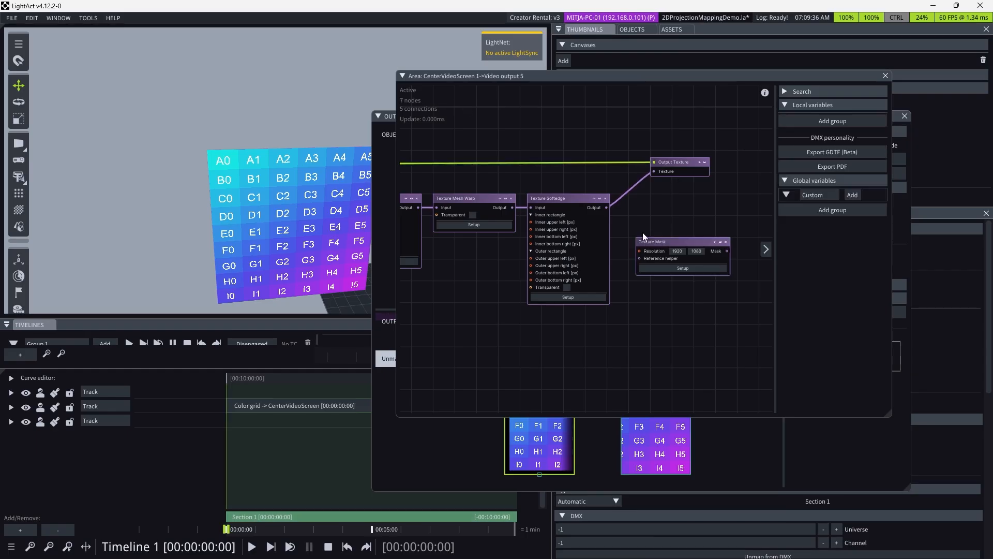
left_click_drag(606, 208, 639, 248)
right_click(634, 221)
left_click(580, 178)
Step: Move the Output Texture node farther right and add a Texture Blend node below it
scroll(532, 198, "down", 2)
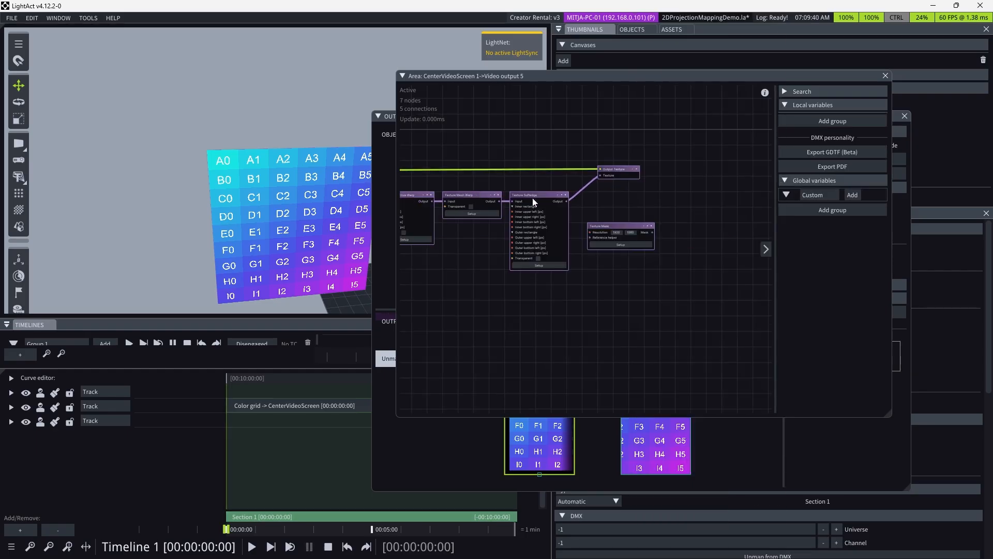
left_click_drag(609, 172, 702, 173)
right_click(698, 231)
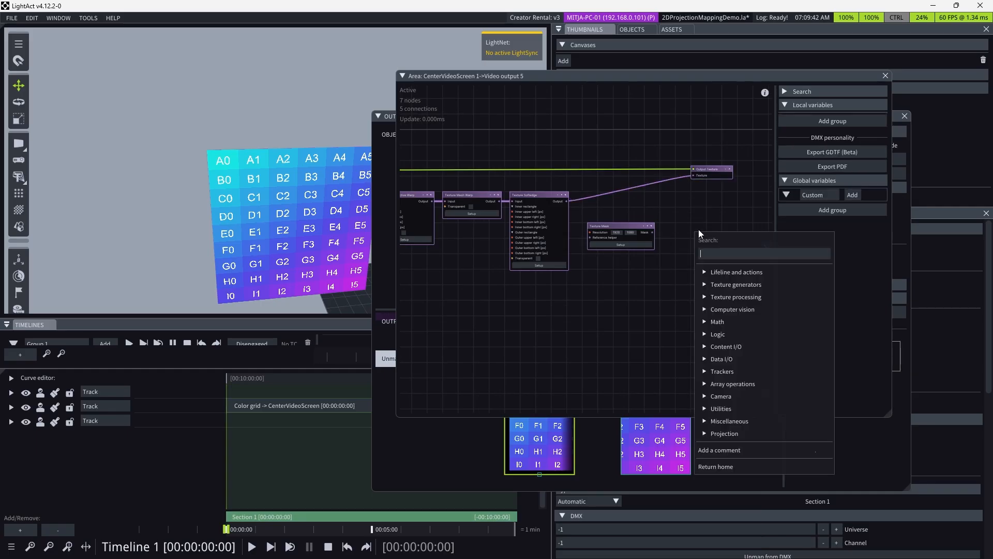
type("texture blend")
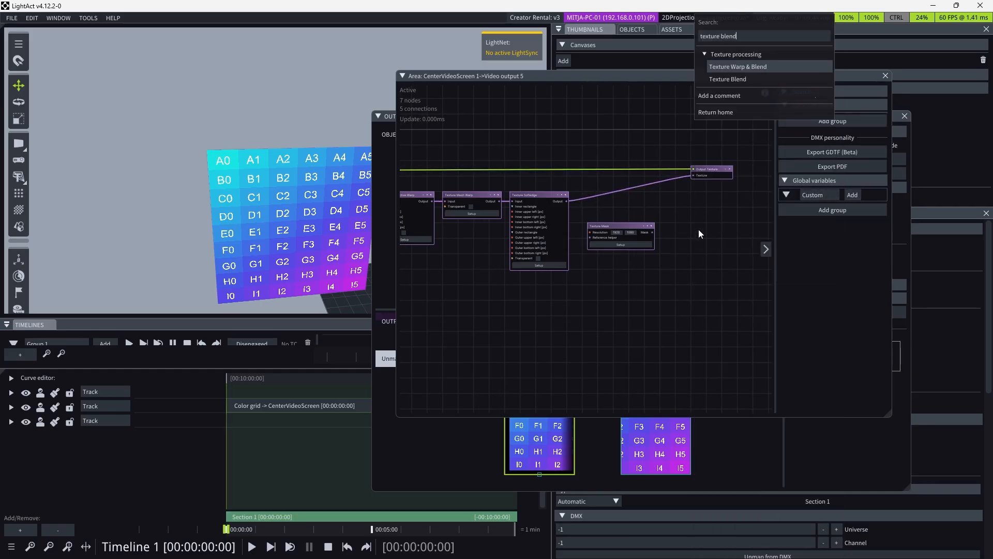
key("Down")
key("Return")
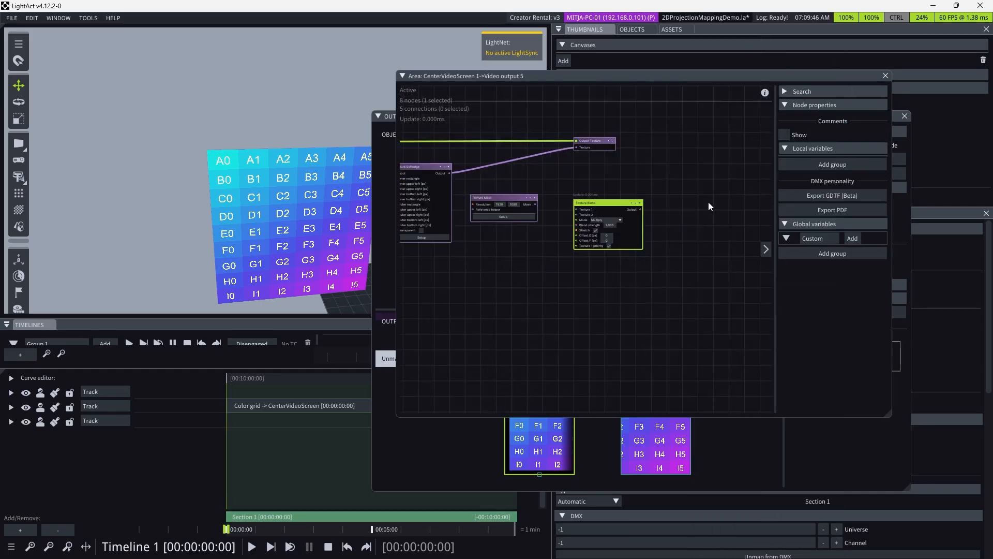
Step: Connect Texture Blend's output to Output Texture, Texture Softedge's output to Texture 1 and the Texture Mask's output to Texture 2
left_click_drag(625, 211, 548, 136)
scroll(648, 157, "down", 2)
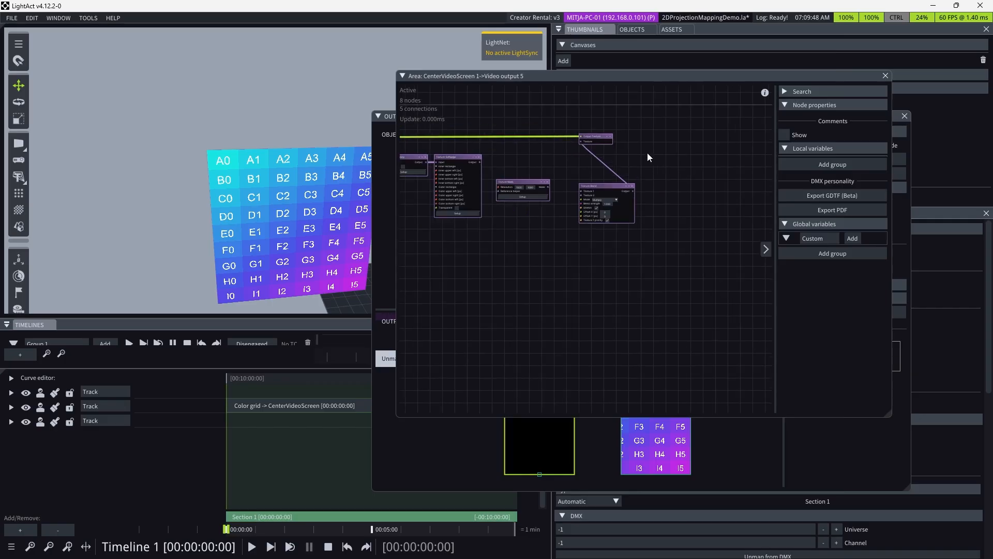
left_click_drag(482, 162, 576, 180)
left_click(553, 173)
Step: Show the Texture Blend node's texture preview and open the Texture Mask node's setup
scroll(554, 171, "up", 3)
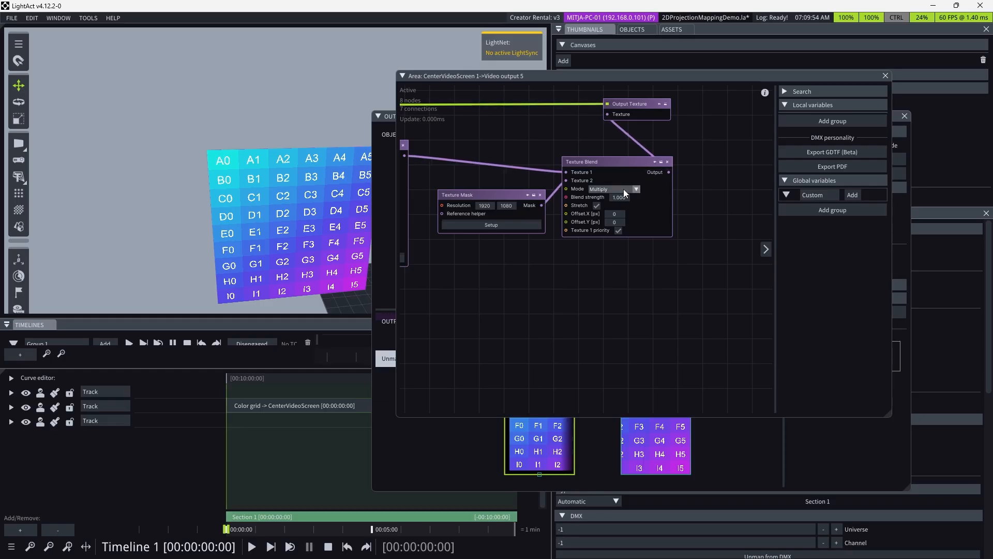
left_click(628, 232)
scroll(514, 204, "down", 1)
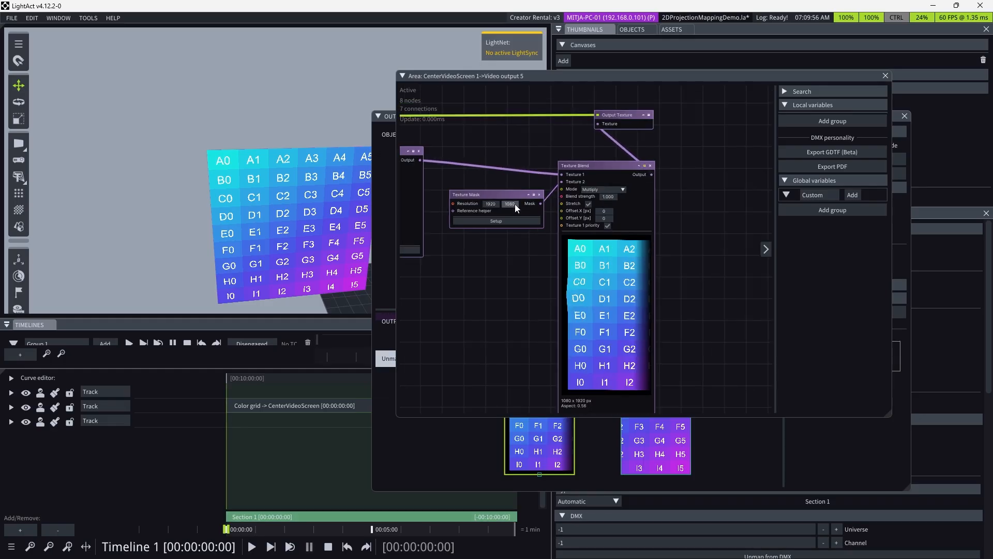
left_click(491, 222)
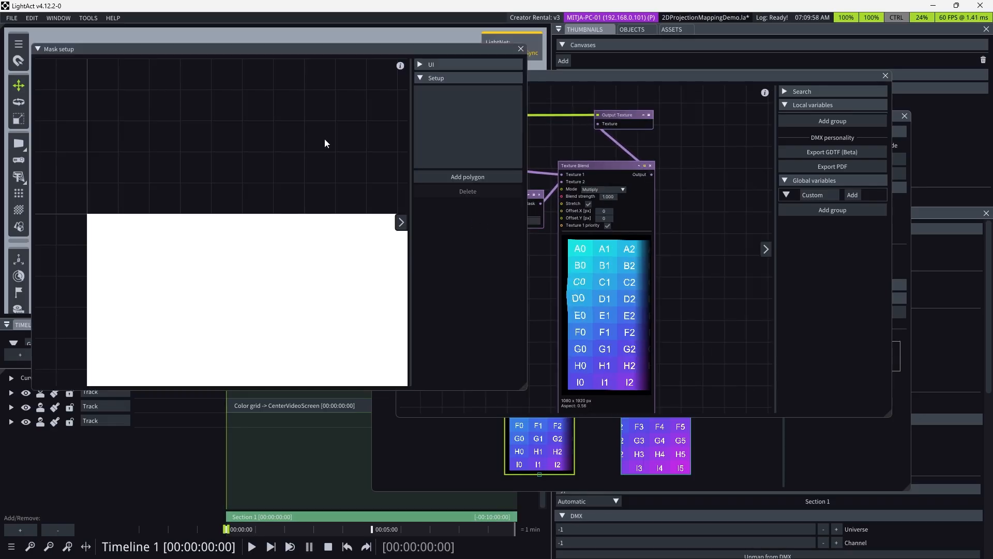
Step: Add a polygon to the texture mask and set its type to Uniform
scroll(257, 150, "down", 3)
scroll(328, 168, "up", 3)
left_click(471, 176)
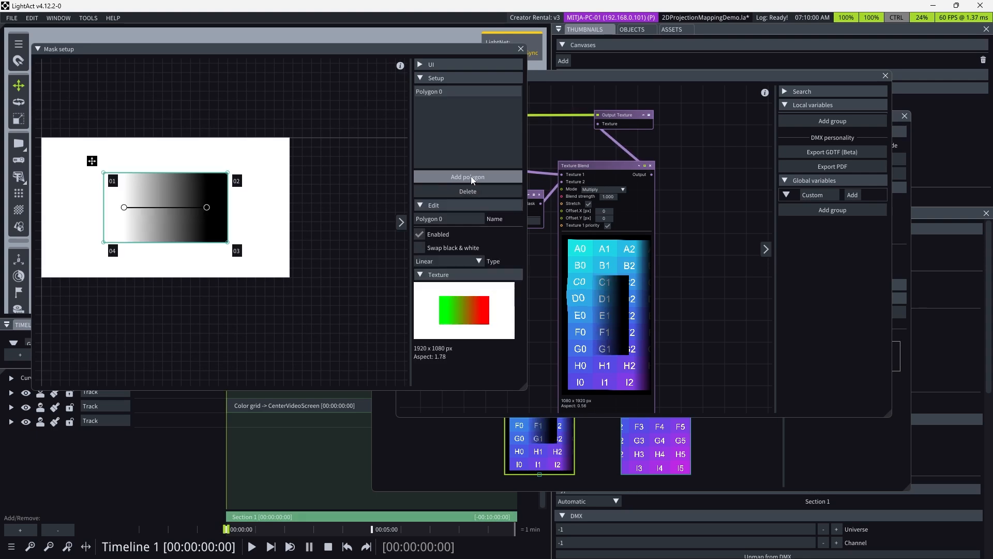
scroll(342, 220, "down", 3)
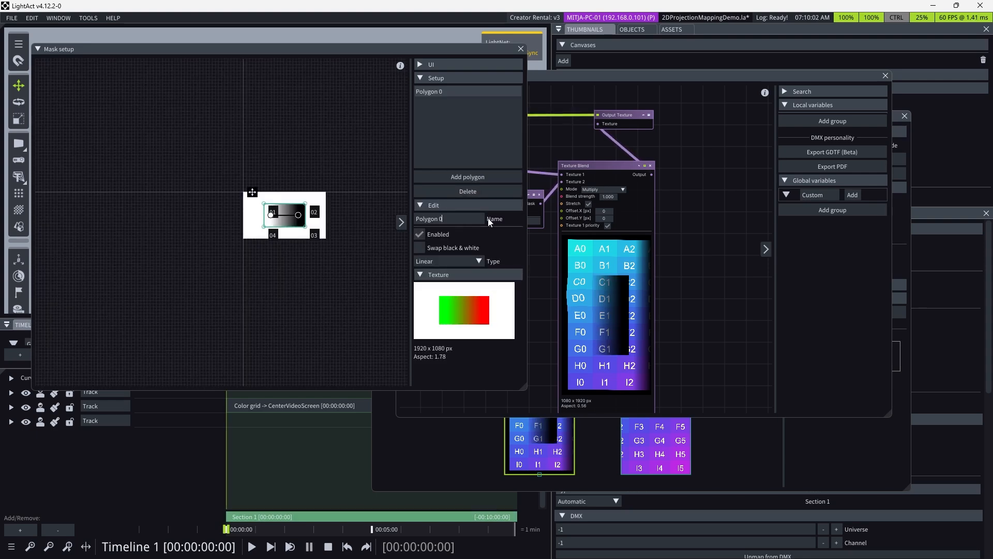
left_click(451, 262)
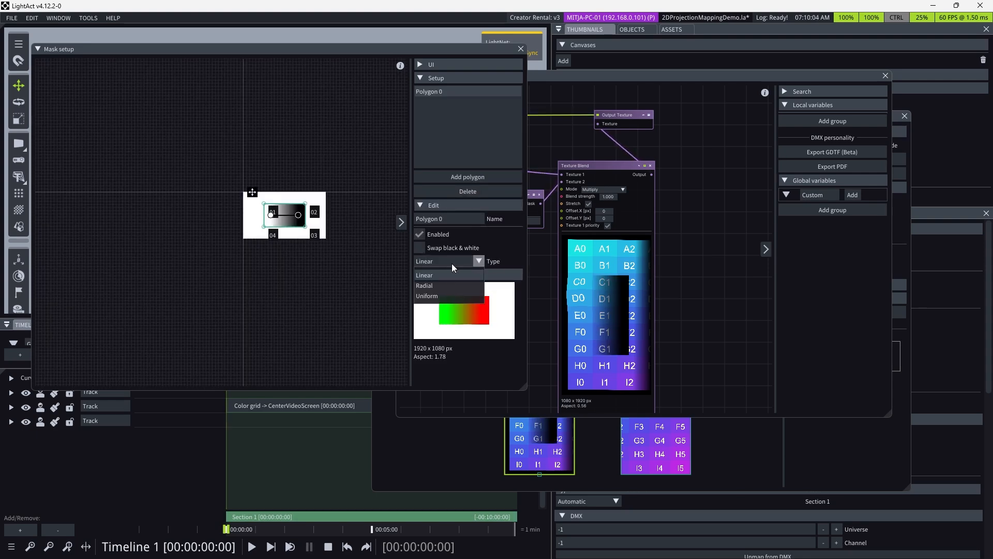
left_click(443, 299)
Step: Insert a vertex on the polygon's upper edge, raise it into a peak and move the two right corners inward
scroll(303, 225, "up", 3)
right_click(279, 182)
left_click(295, 192)
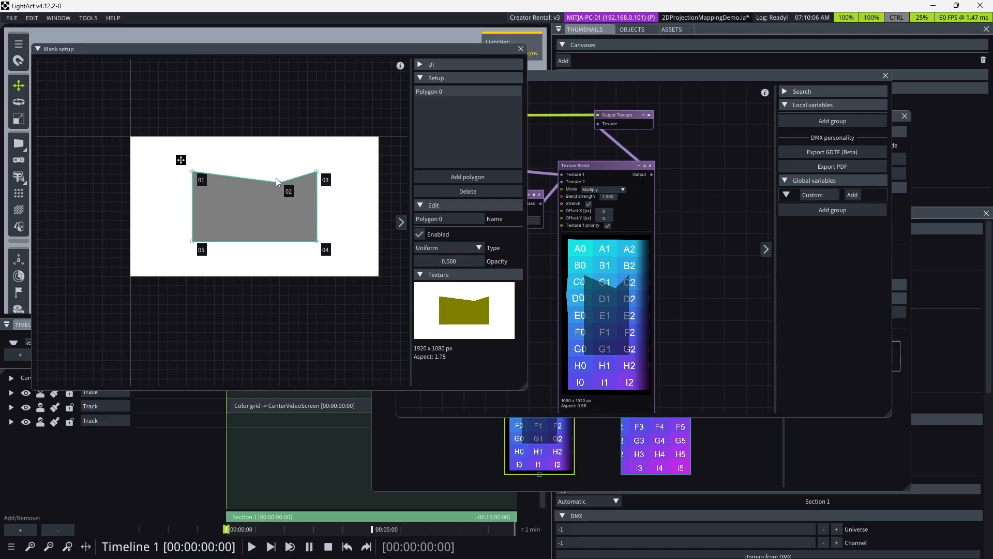
left_click_drag(281, 182, 260, 156)
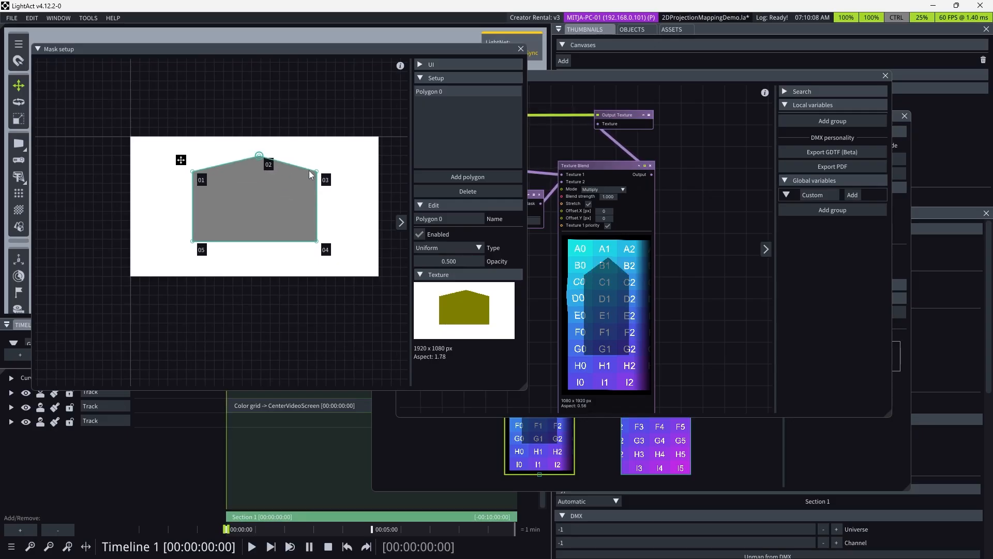
left_click_drag(317, 172, 290, 177)
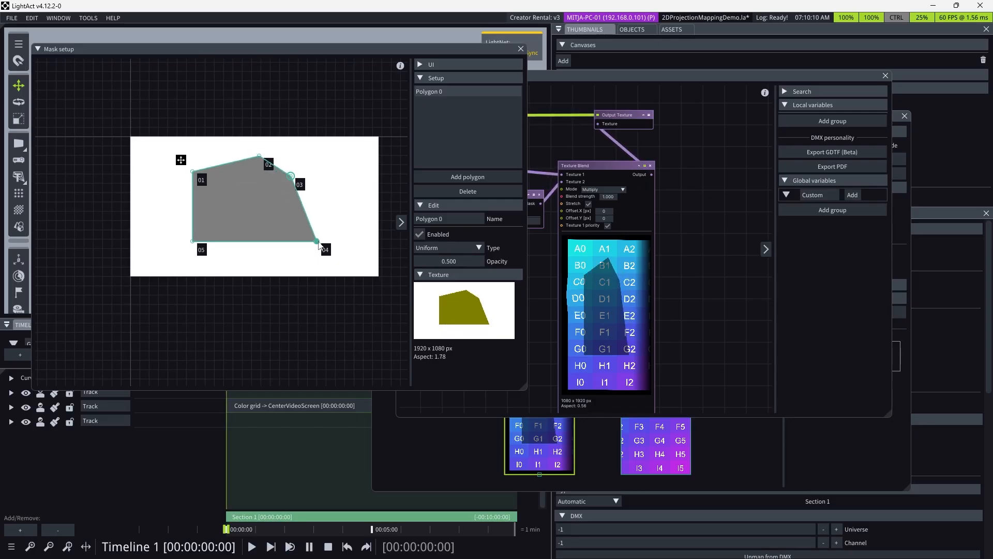
left_click_drag(316, 241, 283, 240)
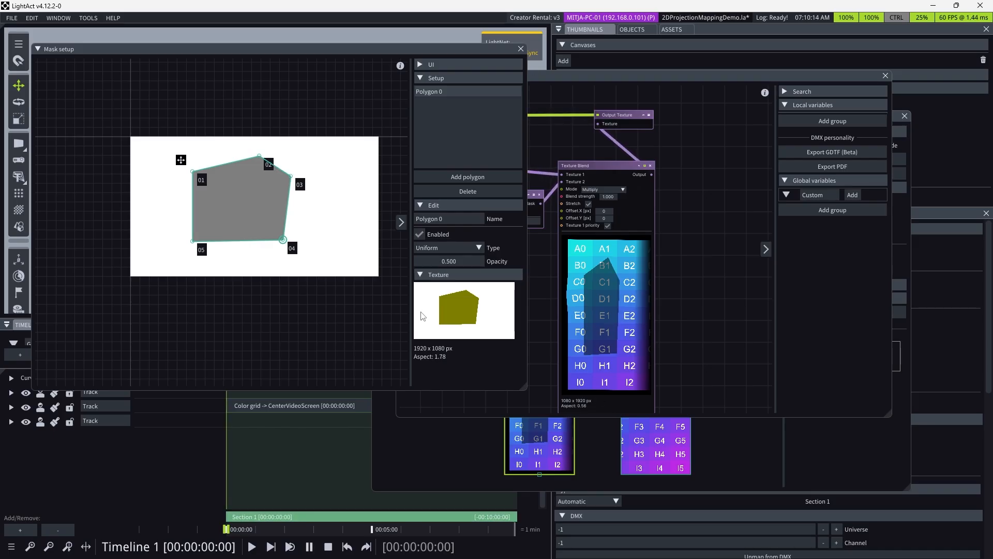
Step: Set the mask polygon's opacity to 0.000 and close the mask setup
left_click_drag(447, 262, 396, 260)
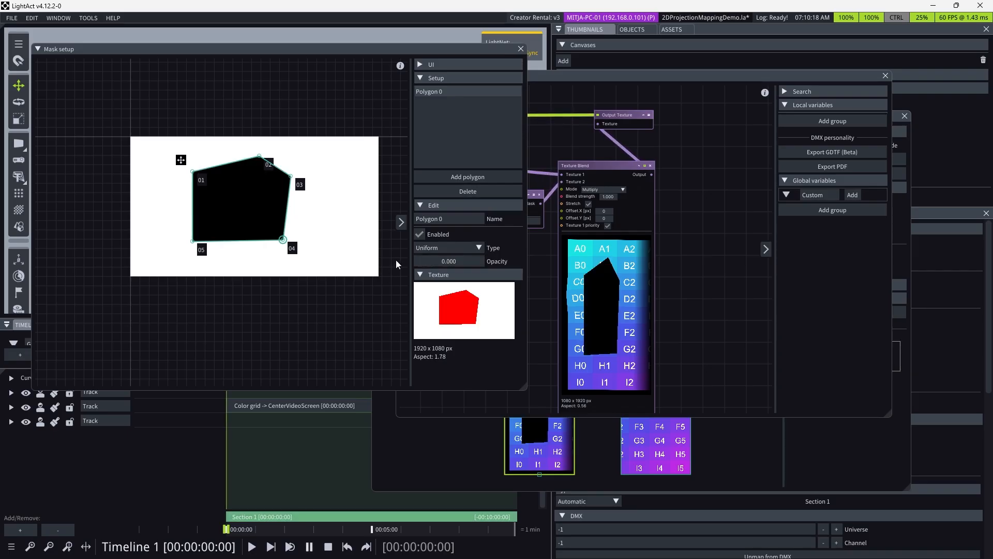
left_click(520, 49)
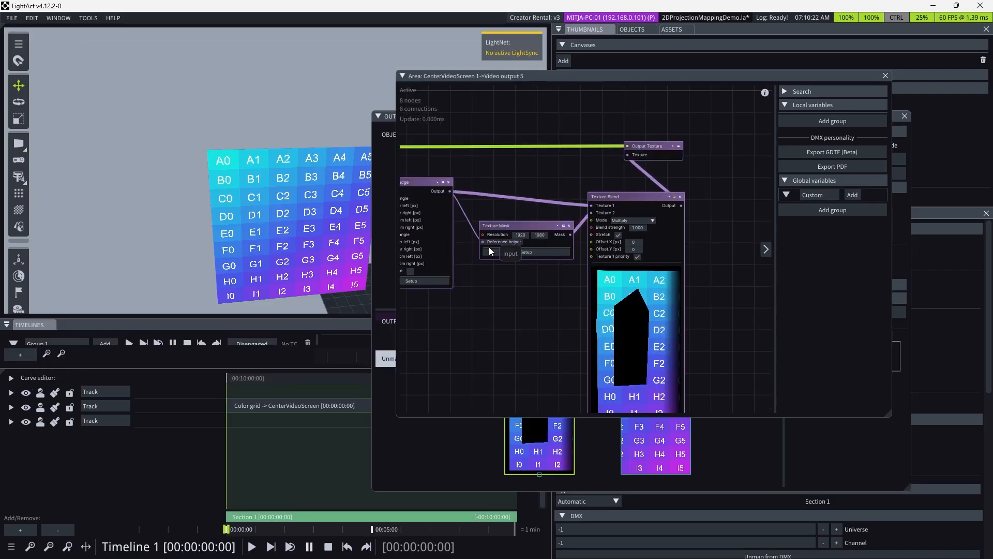
Step: Connect Texture Softedge's output to Texture Mask's Reference helper, check the reference image in the mask setup, and close the mask setup and layout
left_click(504, 253)
left_click_drag(420, 48, 802, 268)
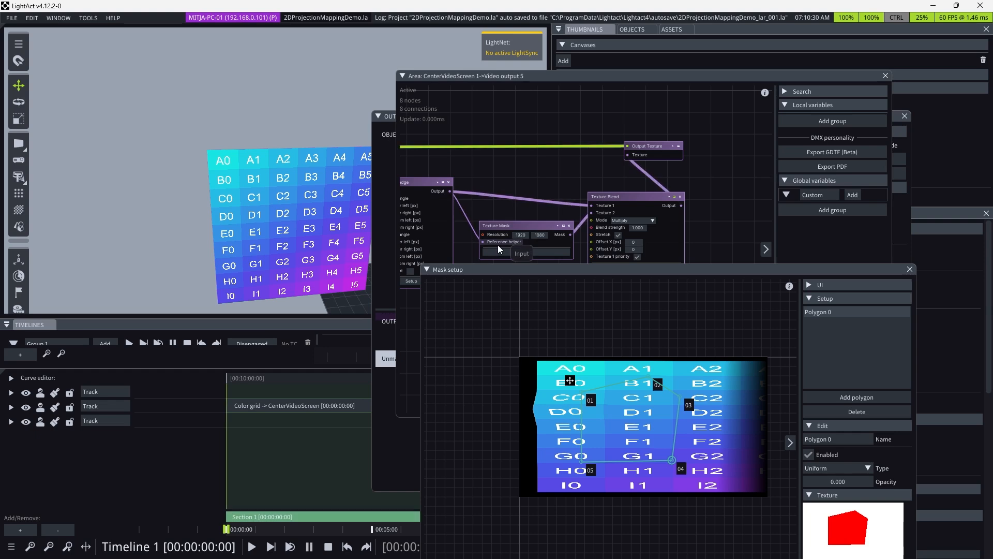
left_click(909, 269)
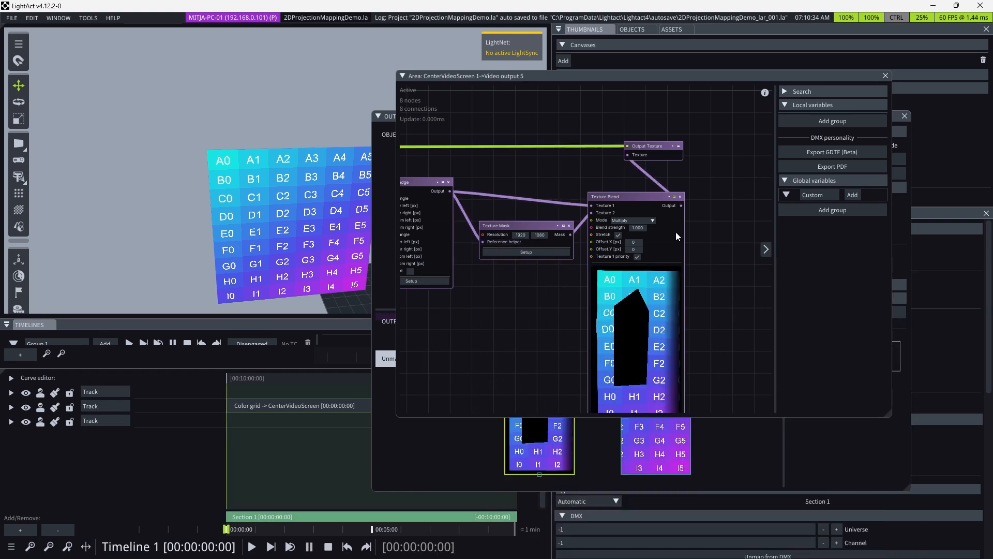
left_click(885, 76)
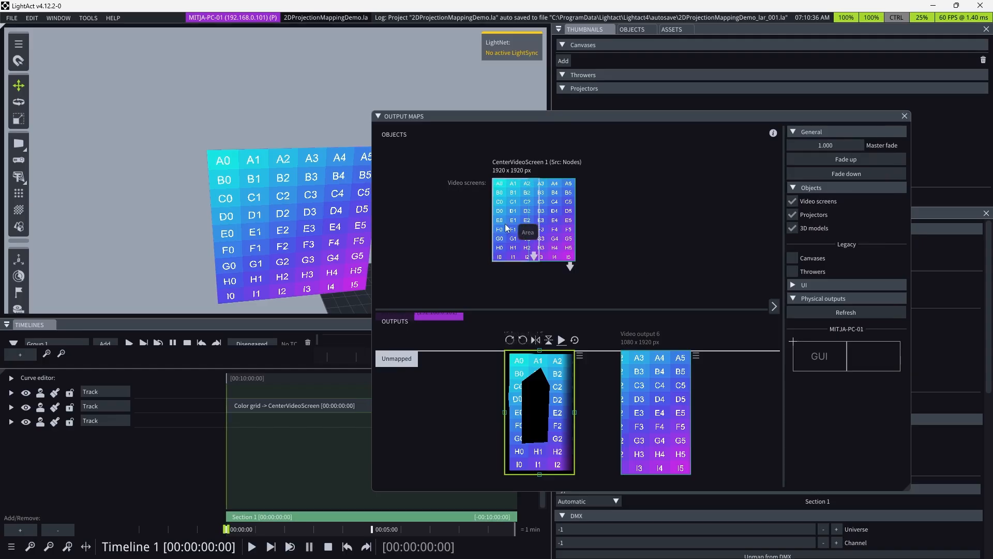
Step: Create a layout for the CenterVideoScreen 1 area mapped to Video output 6 and close its layout window
left_click(661, 401)
right_click(661, 398)
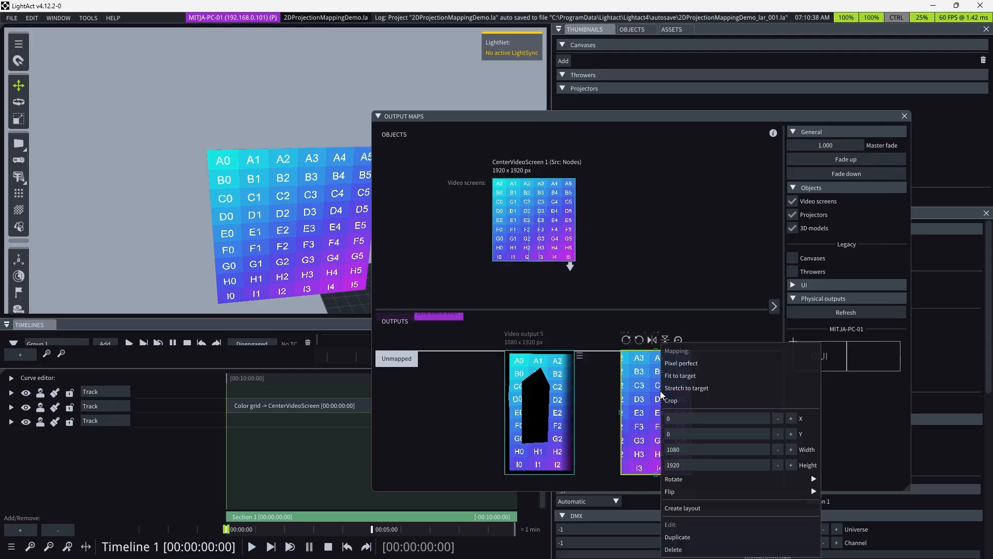
left_click(698, 509)
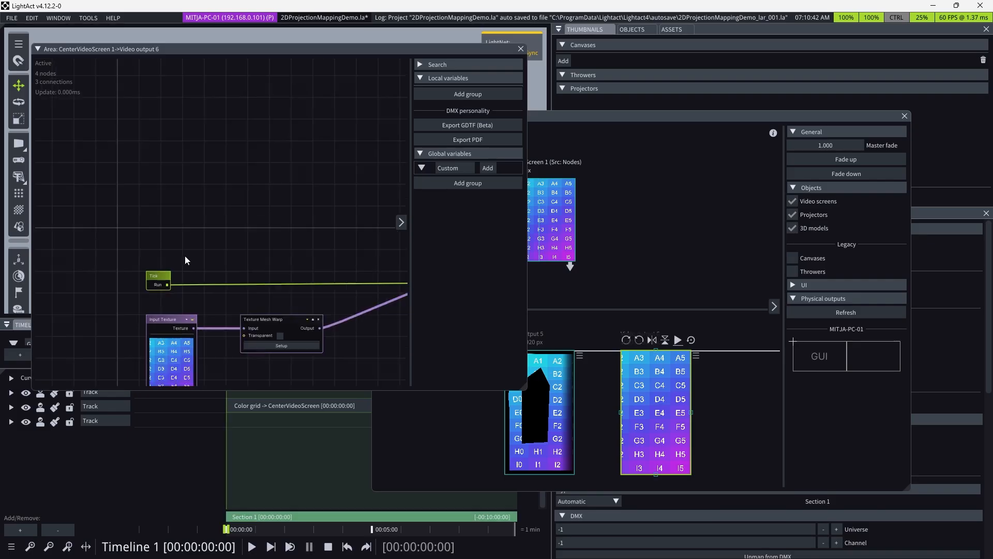
left_click(520, 49)
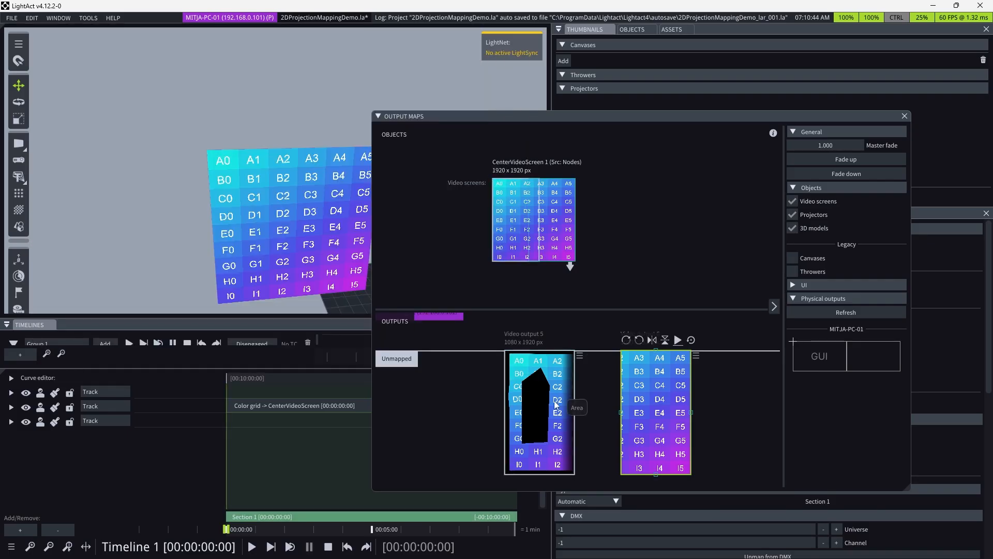
Step: Check the options available for Video output 5
scroll(554, 400, "up", 3)
scroll(495, 389, "down", 2)
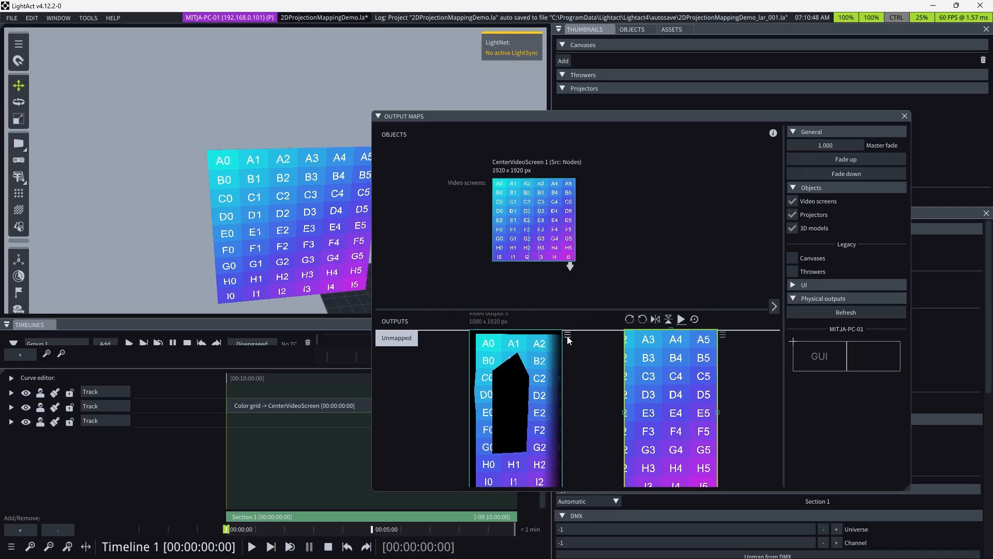
left_click_drag(566, 336, 589, 381)
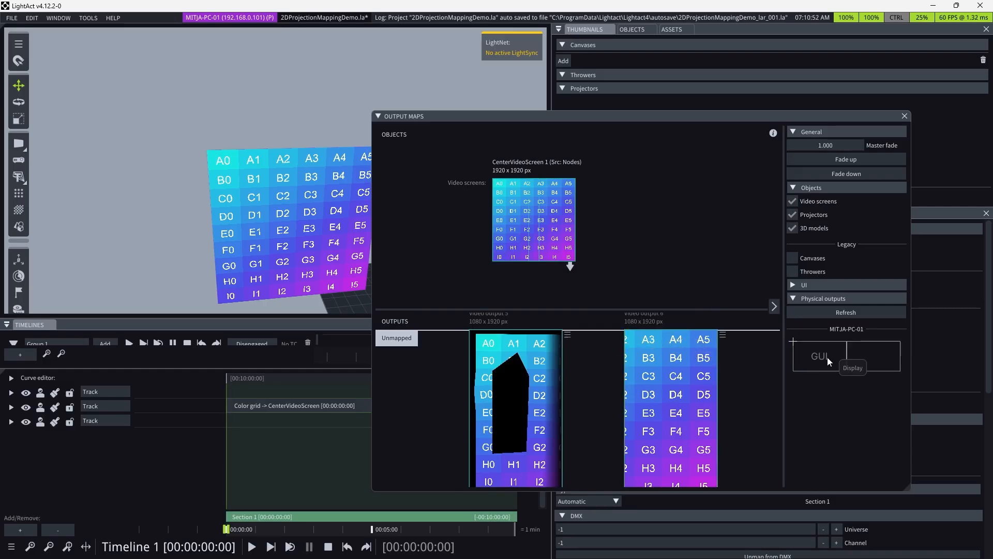